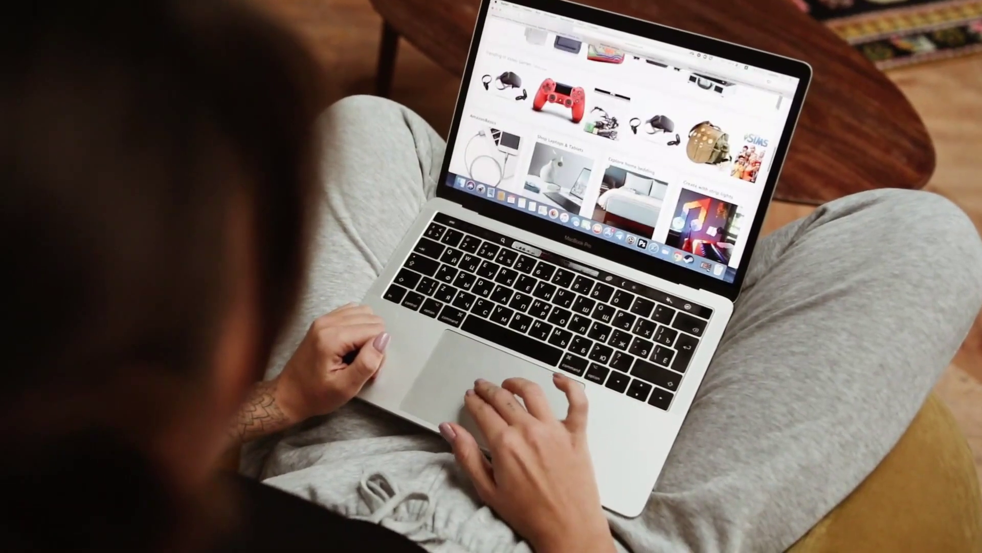
Go to allquicktools.com in the address bar to reach the hosting account's cPanel.
scroll(614, 128, up, 10)
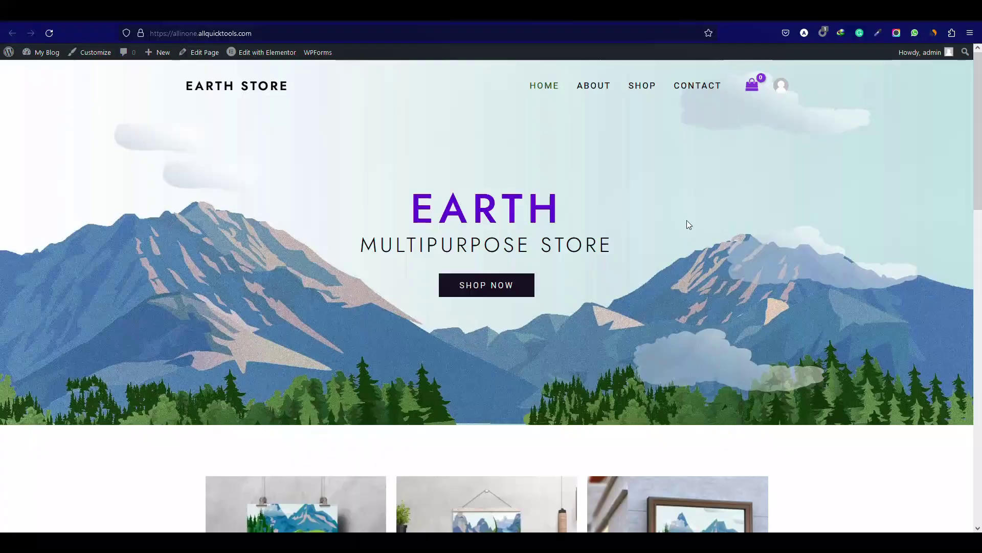
scroll(687, 222, down, 12)
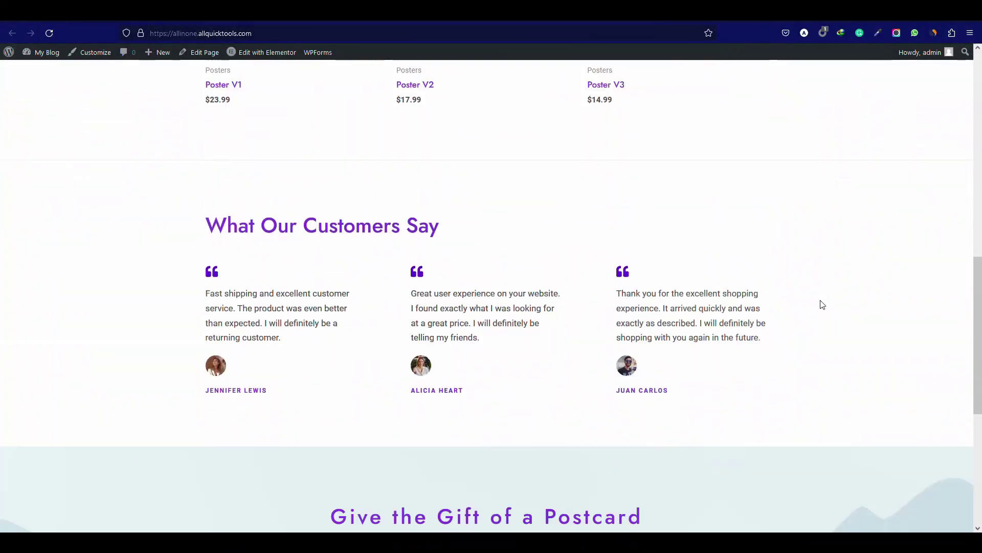
scroll(821, 300, down, 5)
scroll(227, 305, up, 3)
scroll(227, 305, up, 14)
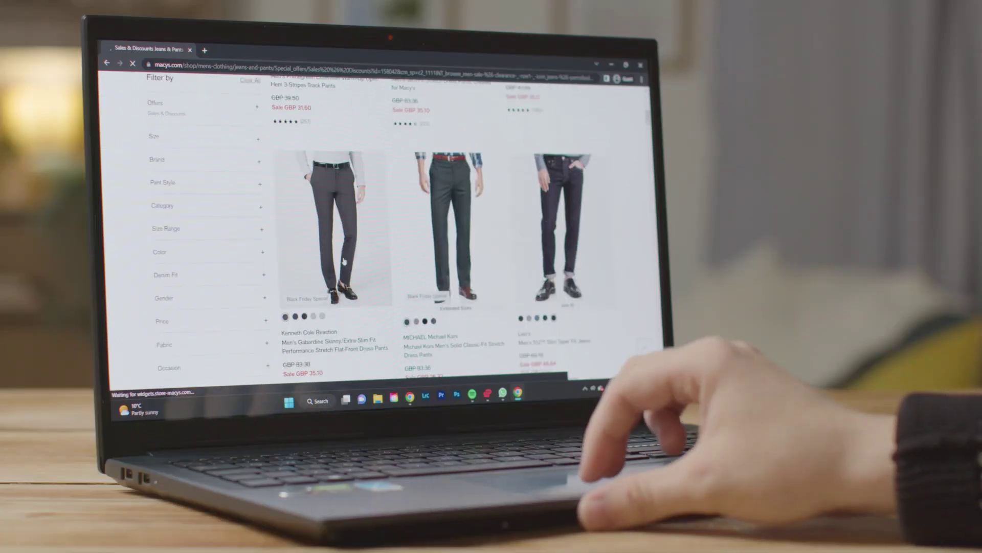
scroll(344, 262, up, 3)
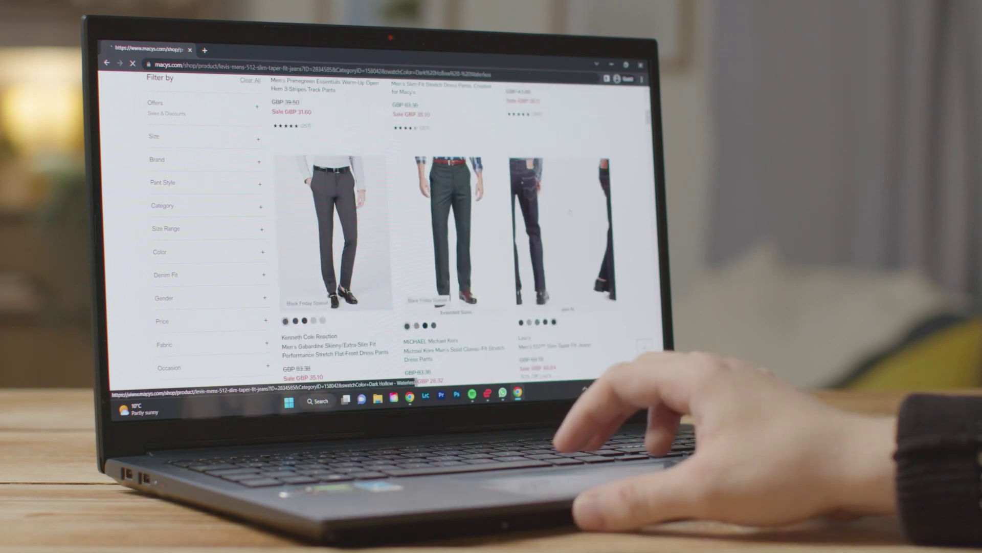
click(569, 212)
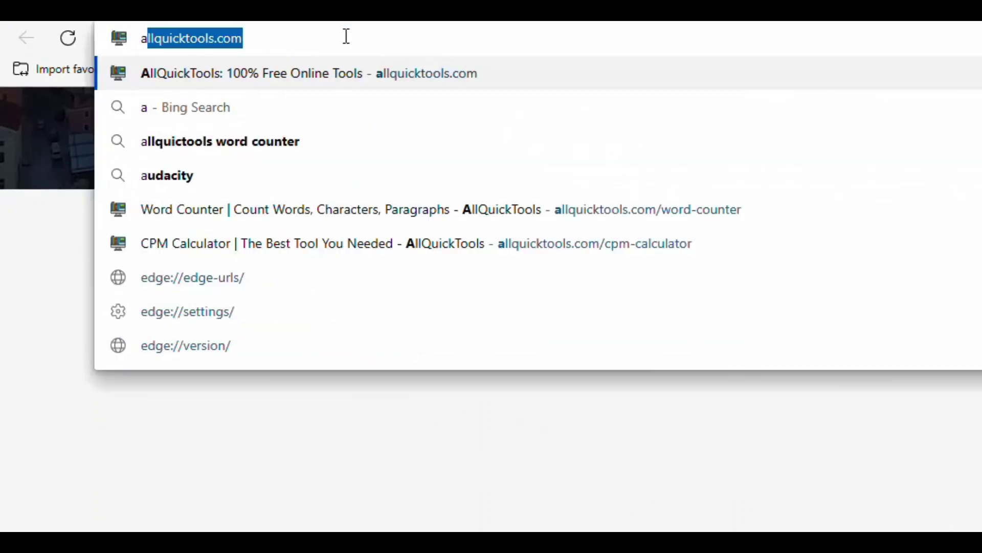
text(llquicktools.com)
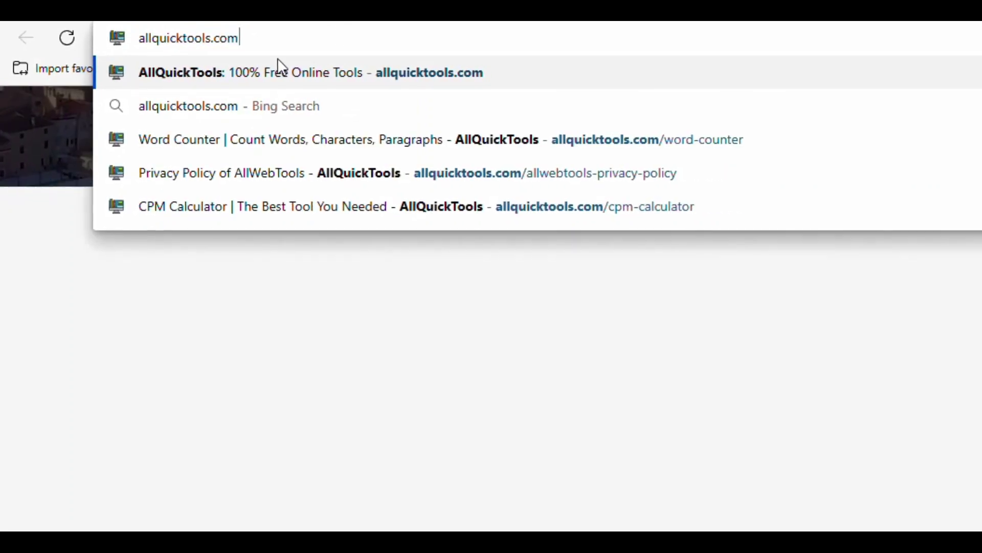
drag(240, 38, 137, 38)
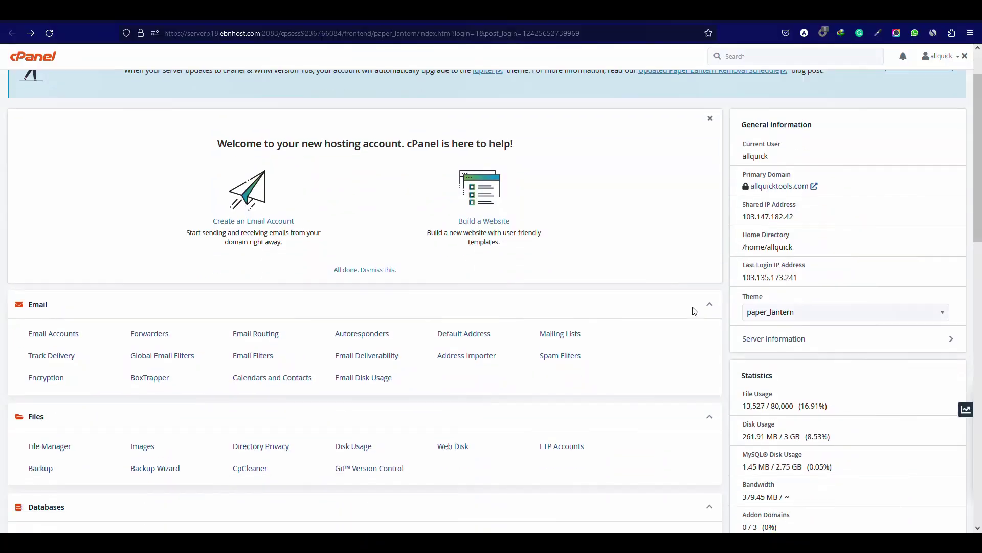
Search cPanel for 'wordpre' and open WordPress Manager by Softaculous.
scroll(694, 312, down, 1)
scroll(298, 412, down, 8)
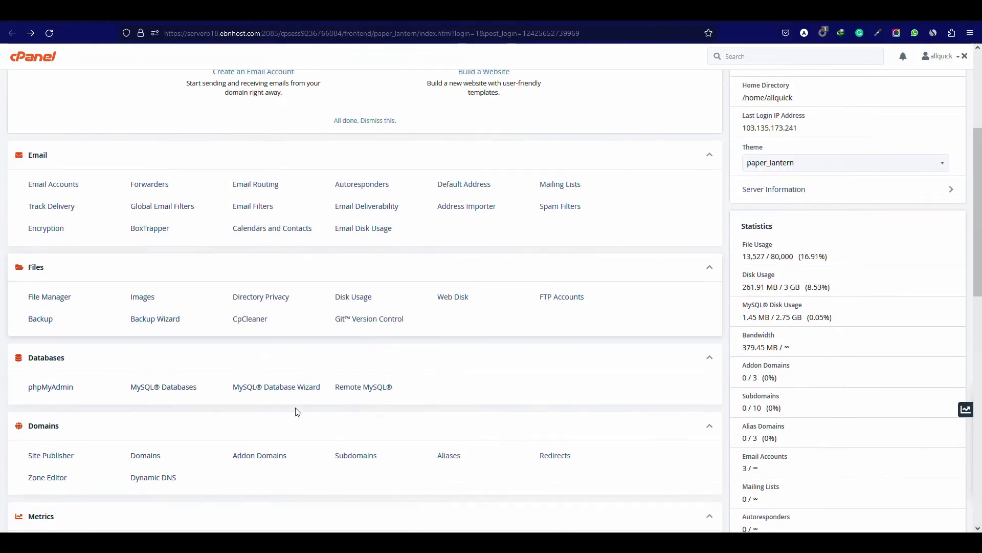
scroll(297, 412, up, 9)
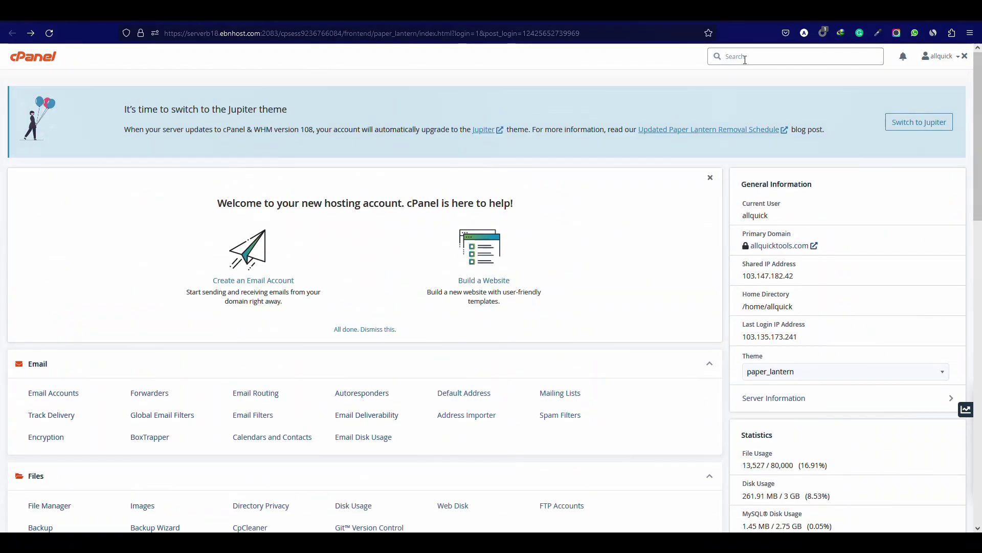
click(745, 60)
text(wordpress)
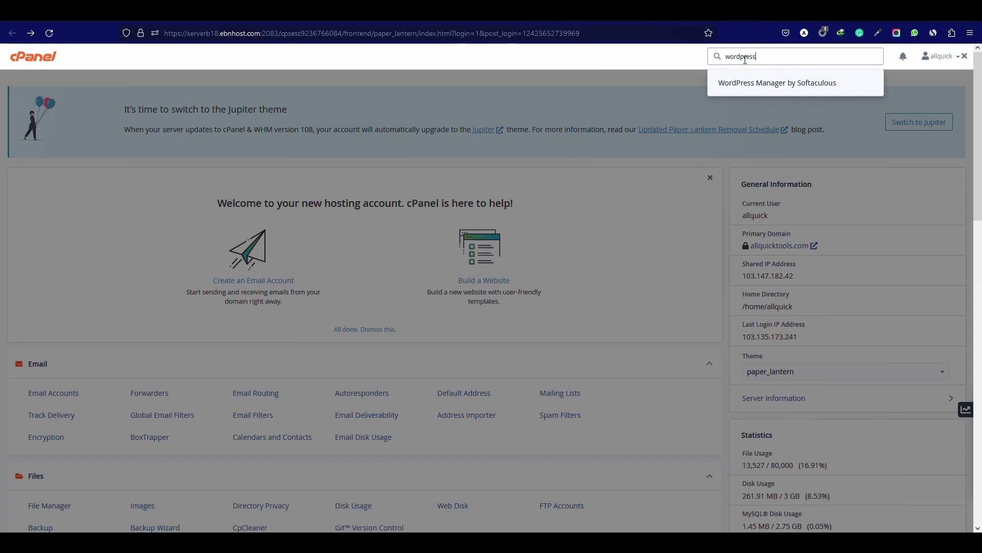
click(782, 84)
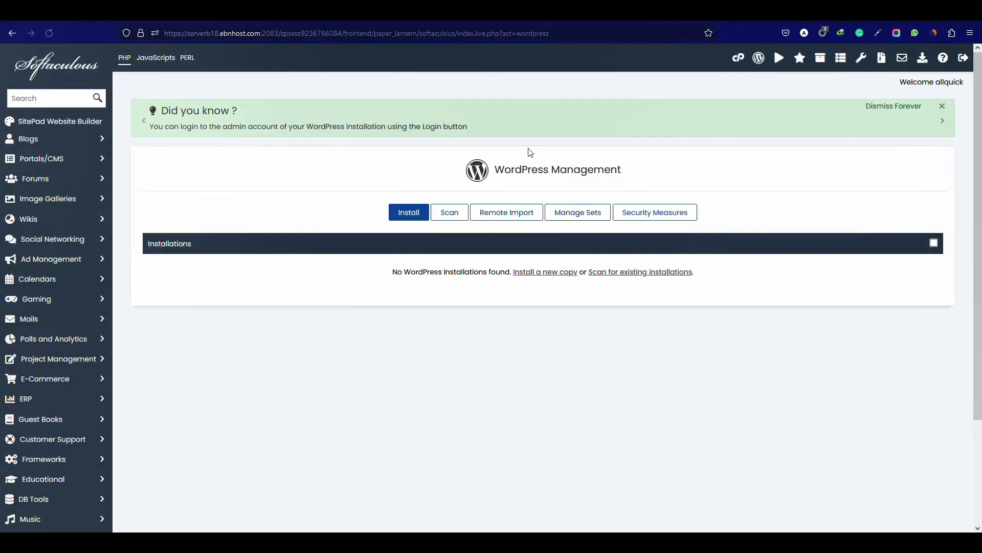
Start a new install on allinone.allquicktools.com and clear the 'wp' install directory.
click(408, 214)
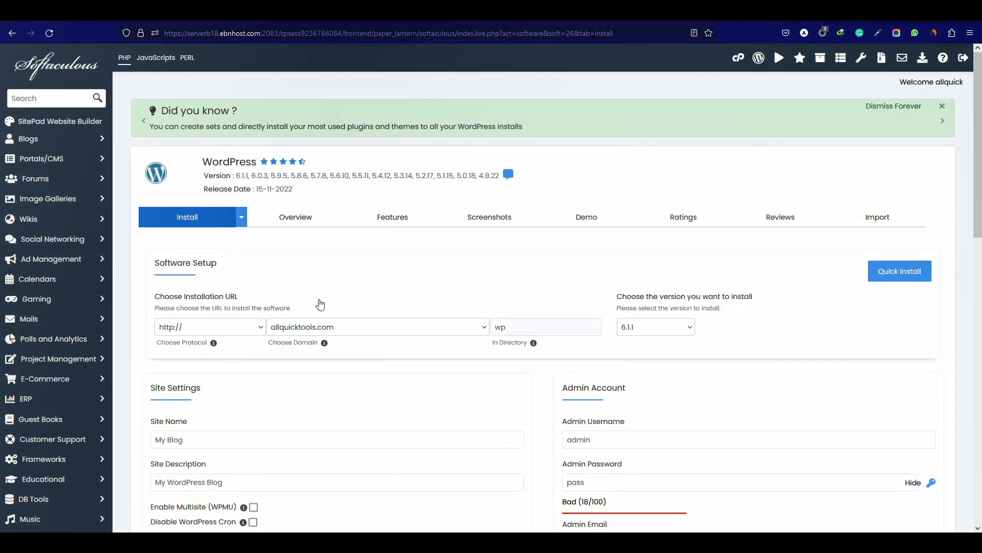
click(348, 330)
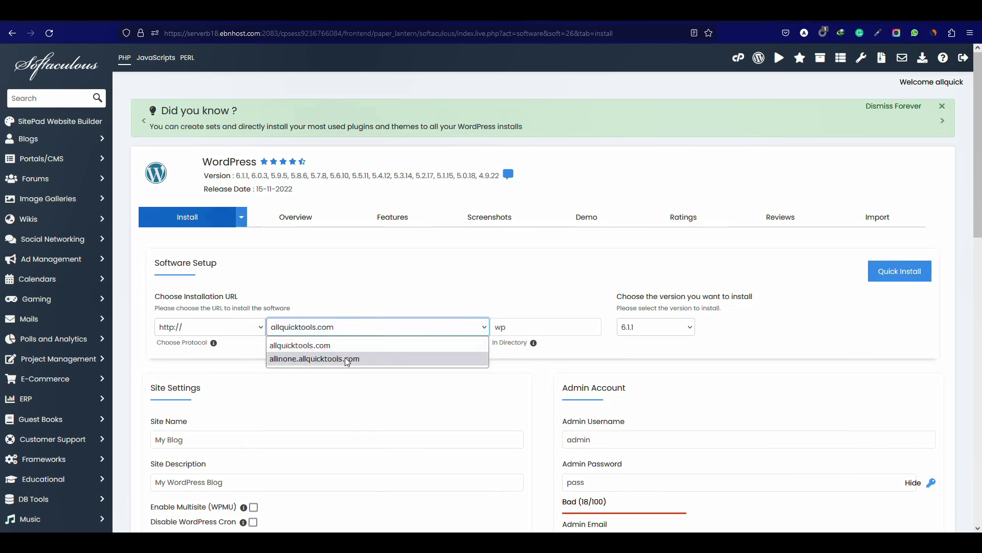
click(348, 358)
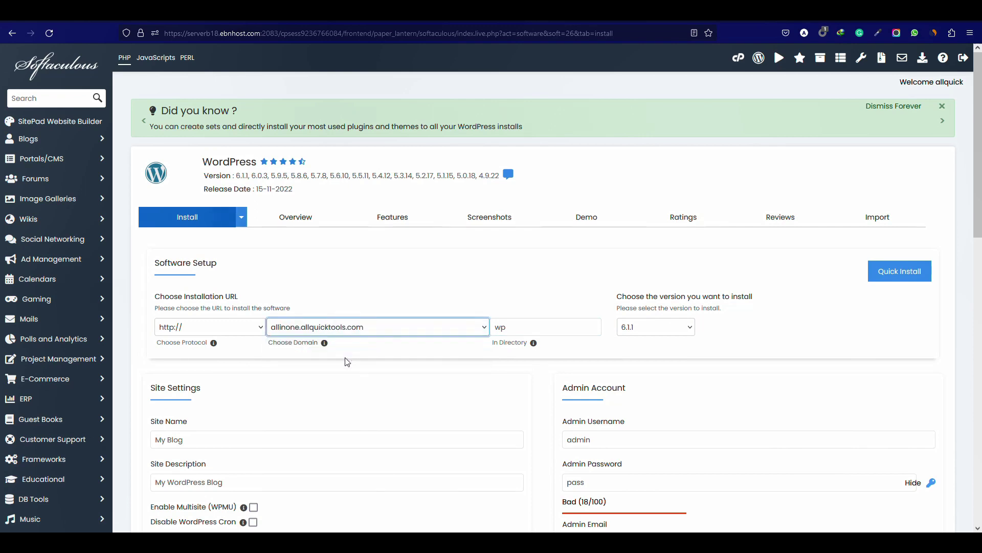
click(435, 335)
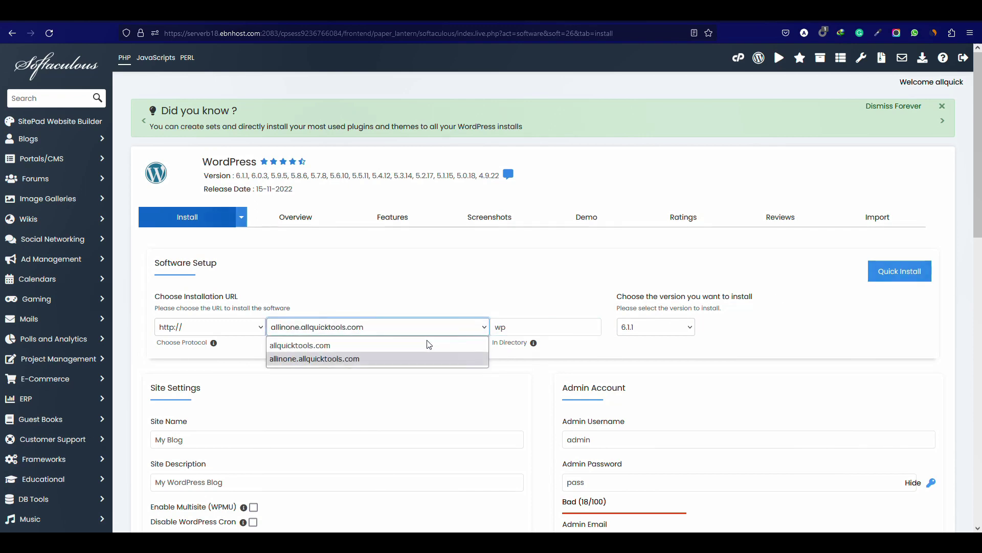
click(398, 358)
click(527, 333)
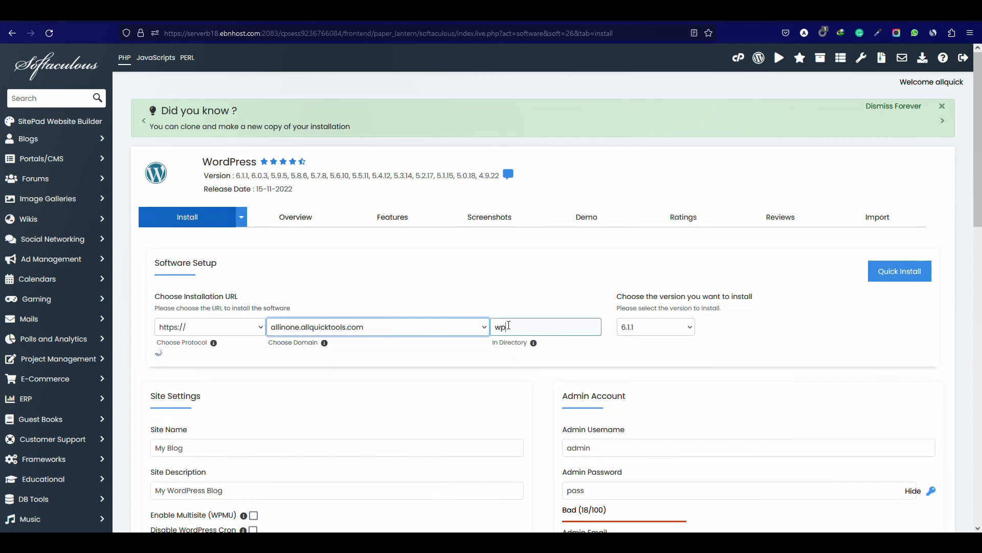
drag(509, 327, 494, 327)
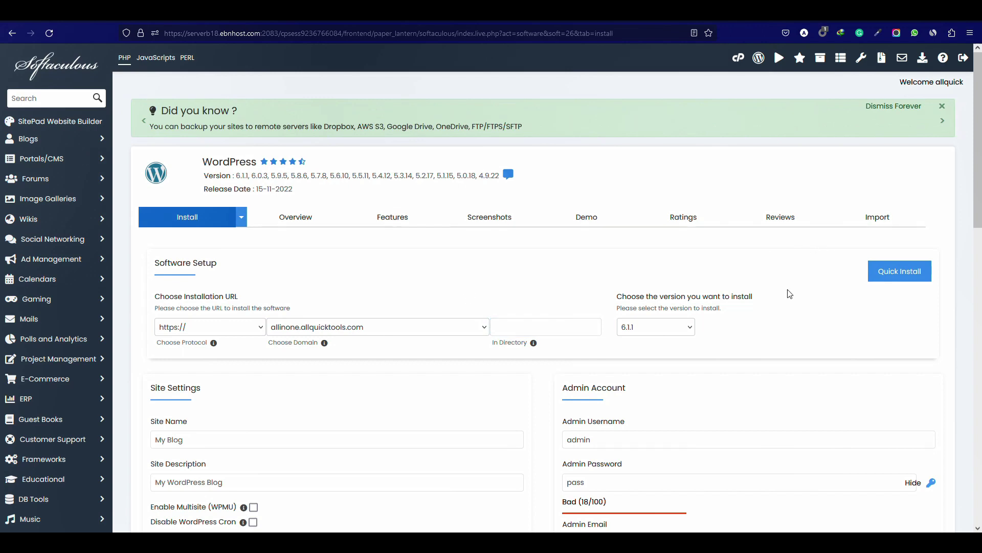
Edit the site name and description and set a stronger admin password.
scroll(737, 317, down, 3)
click(193, 281)
drag(193, 282, 154, 281)
drag(230, 326, 154, 329)
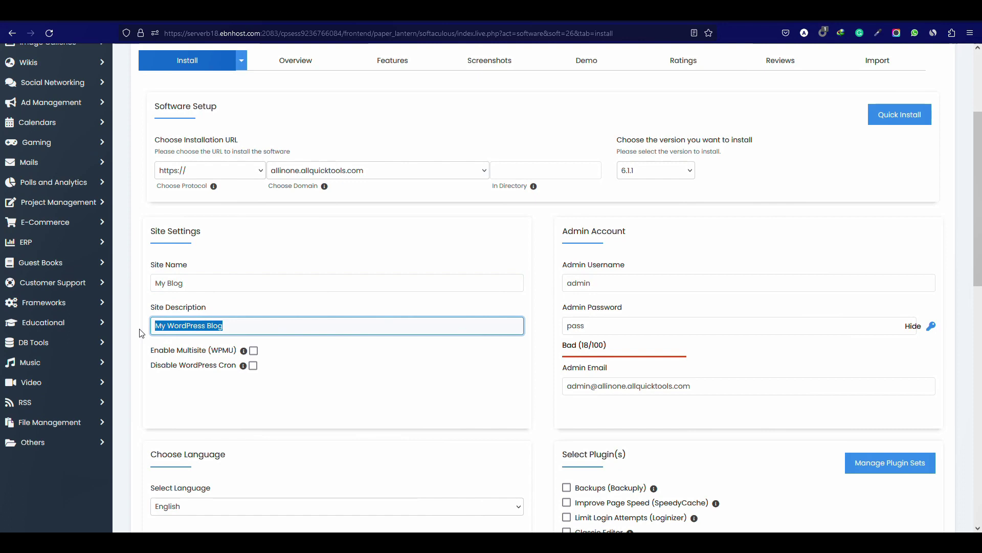
scroll(587, 245, down, 2)
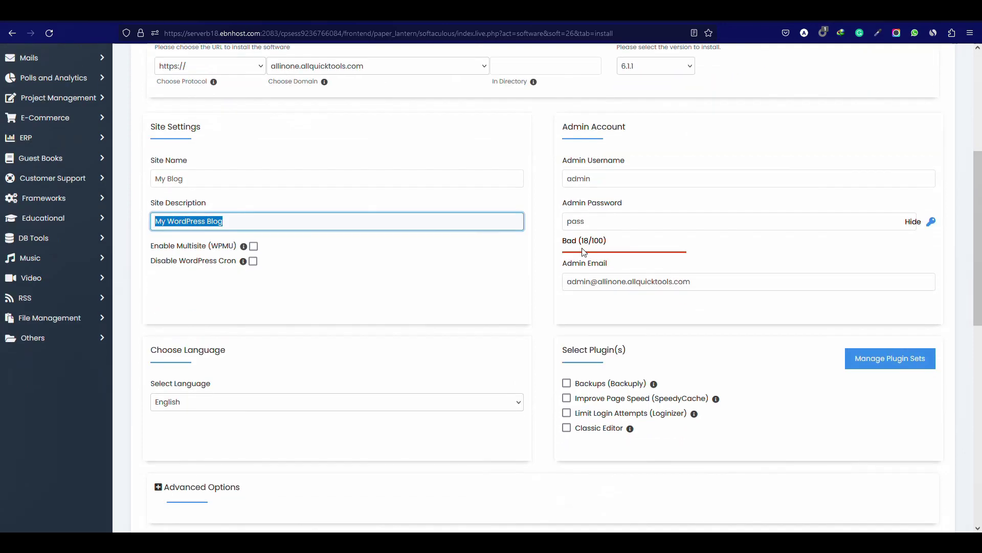
click(602, 223)
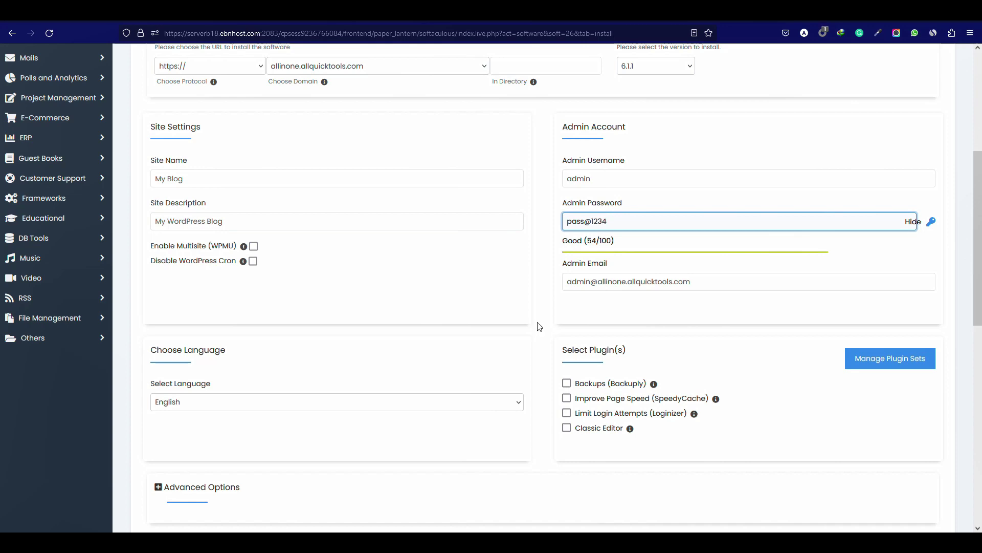
scroll(515, 350, down, 1)
scroll(370, 338, down, 7)
scroll(797, 296, down, 2)
Run the WordPress installation and open the wp-admin Administrative URL.
click(541, 389)
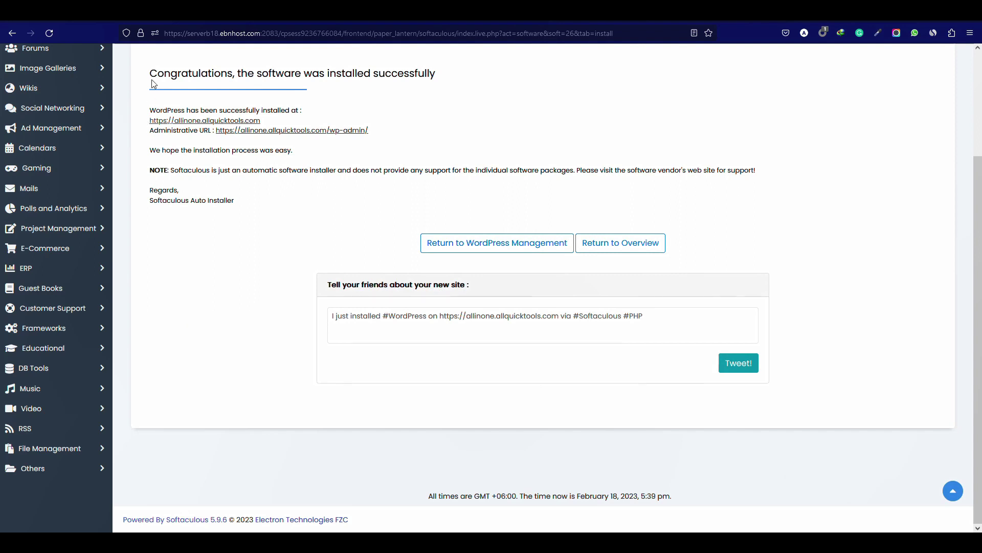
double_click(232, 72)
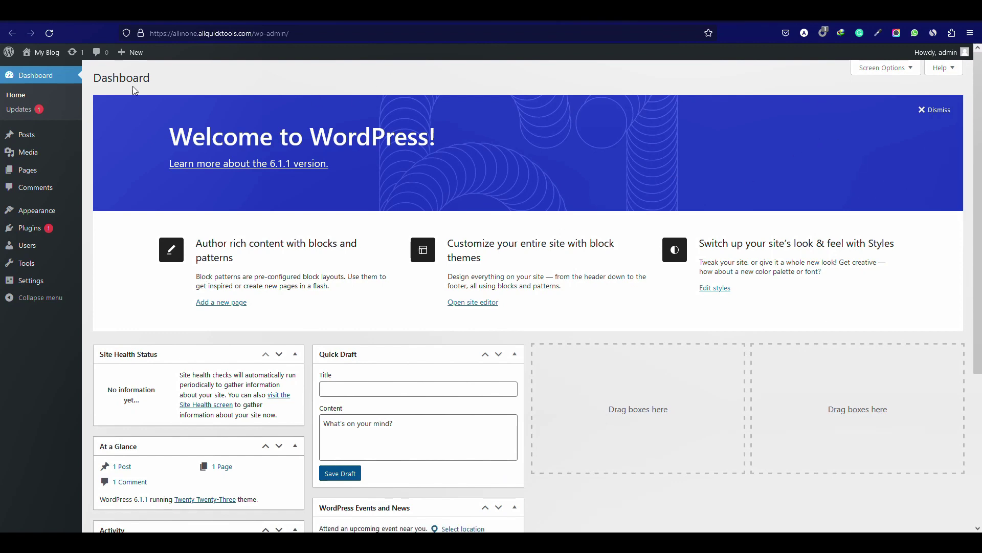
Visit the My Blog front page and scroll past the Mindblown heading and Hello world post.
right_click(46, 58)
click(46, 58)
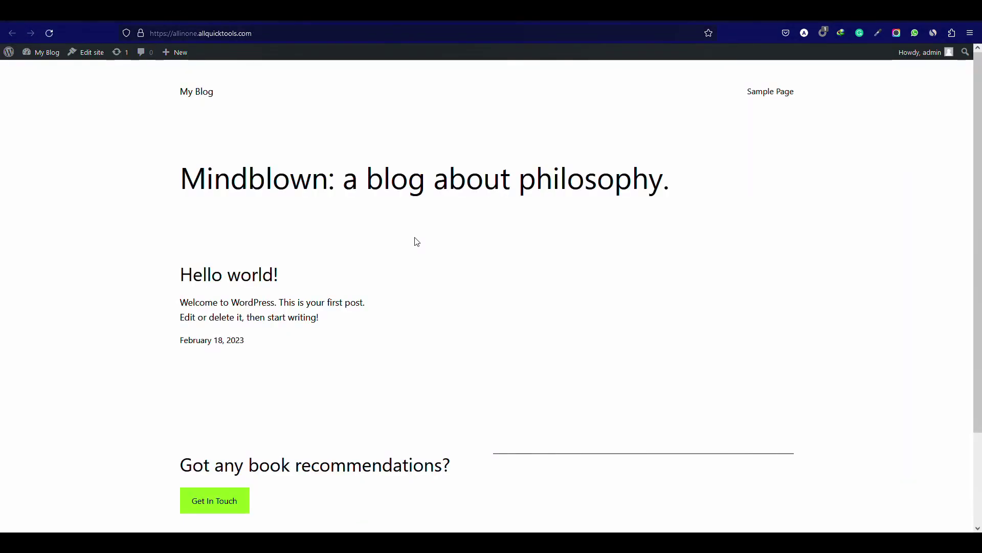
scroll(344, 221, down, 3)
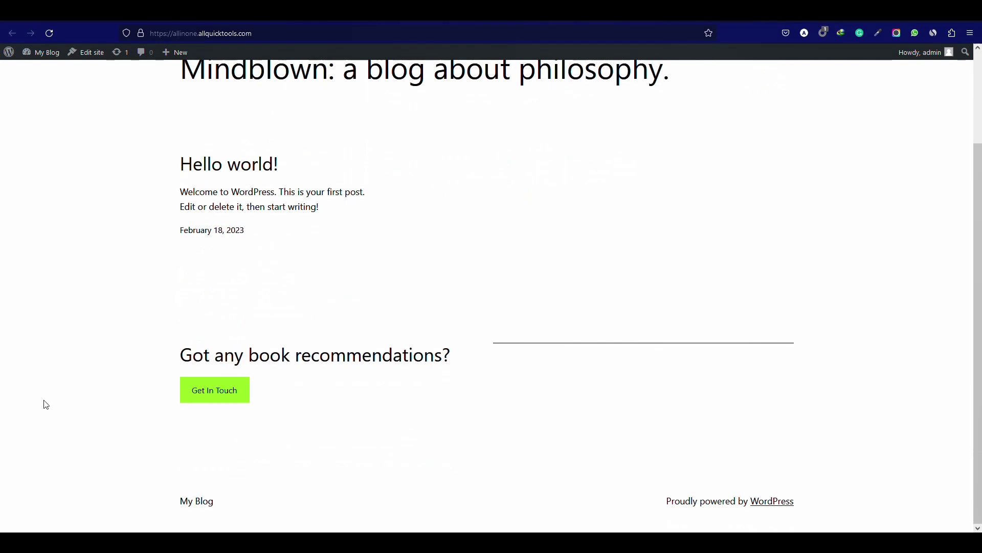
scroll(526, 362, up, 3)
scroll(535, 363, down, 3)
scroll(2, 399, up, 3)
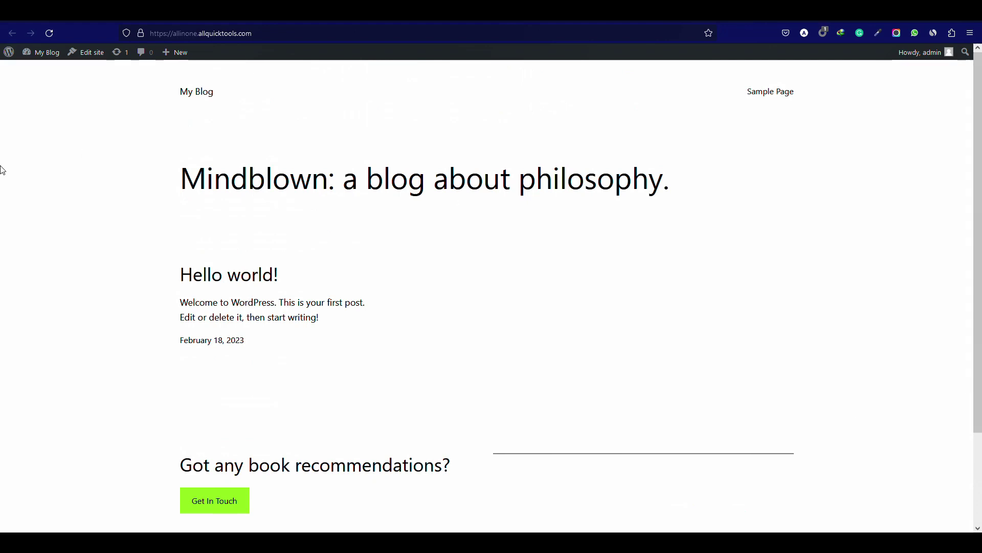
Load the site's /wp-admin login page in a new private window.
key(ctrl+l)
key(ctrl+c)
click(566, 377)
click(970, 32)
click(875, 109)
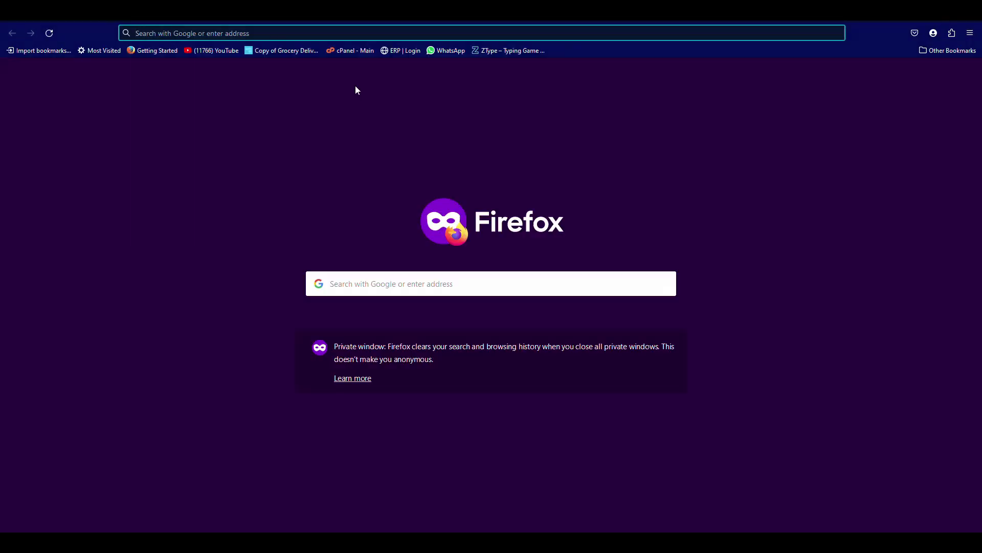
key(ctrl+v)
key(Return)
click(288, 32)
text(/wp)
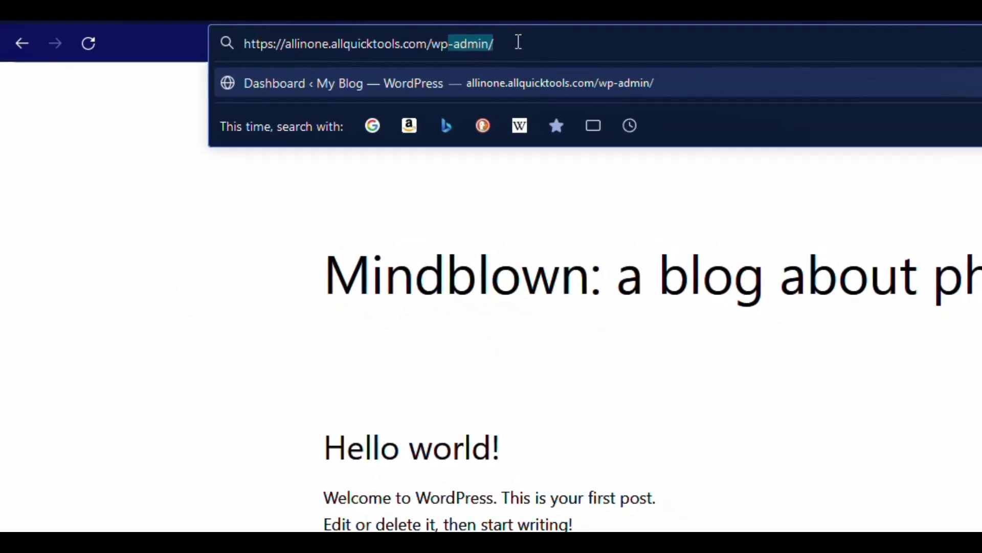
key(Return)
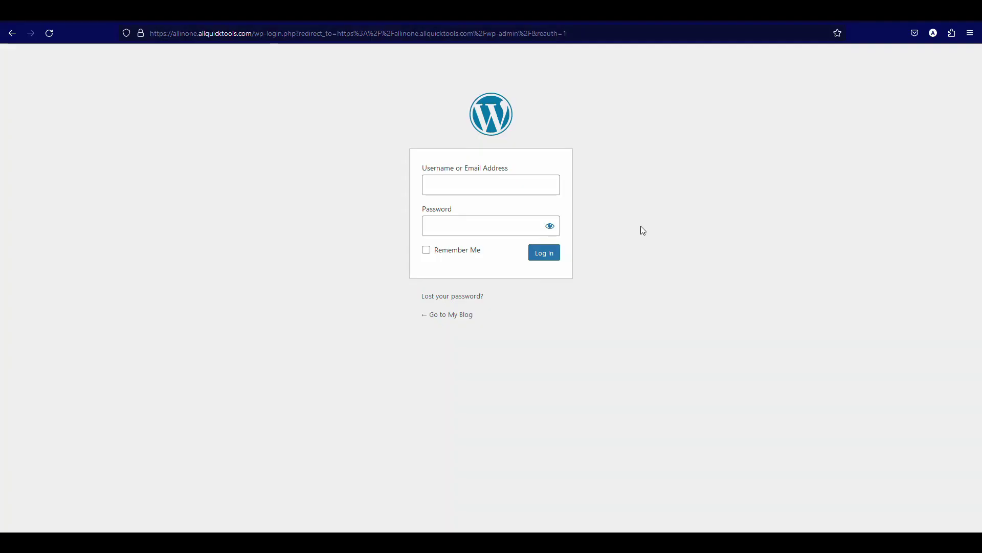
Sign in with the admin username and the account password.
click(458, 183)
text(admin)
click(466, 231)
text(***)
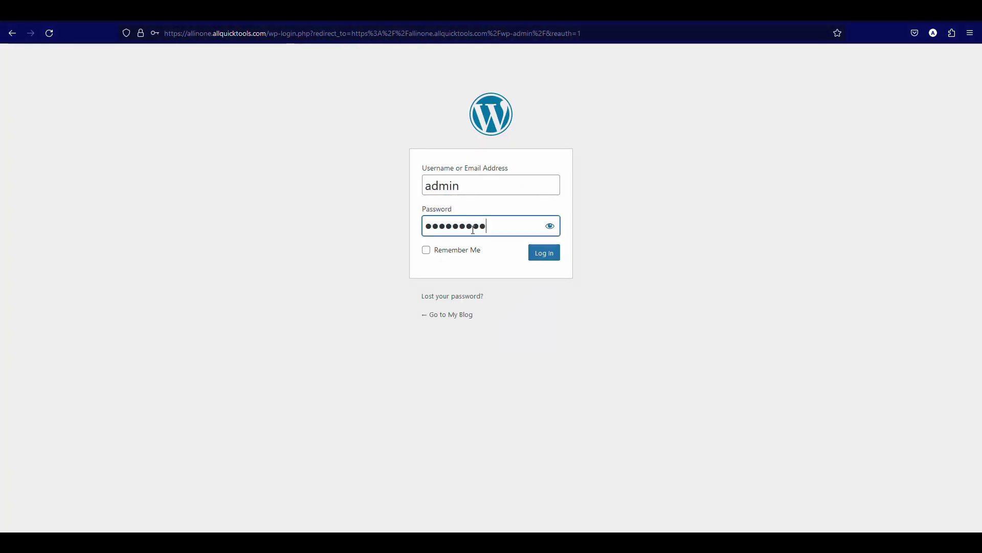
key(Return)
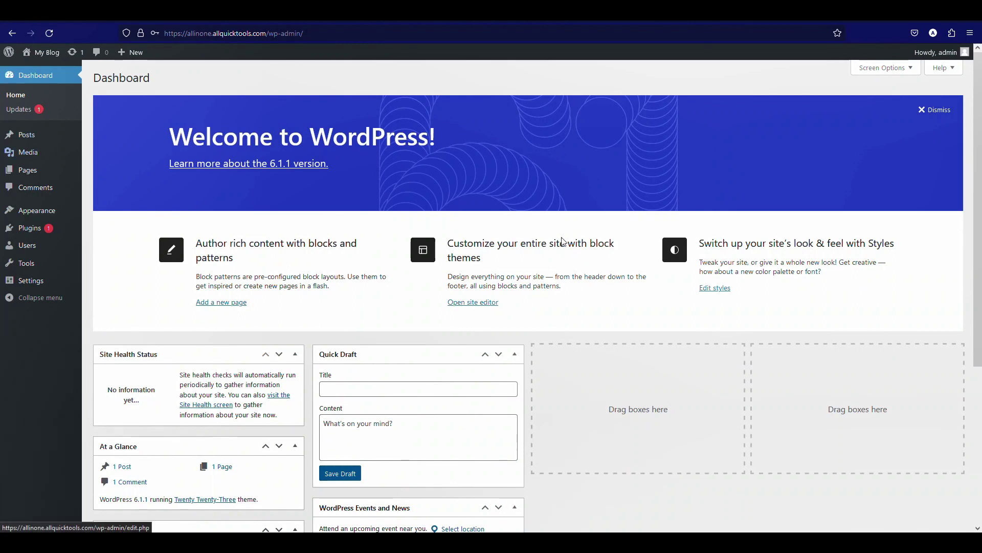
Search the theme directory for Astra and install the Astra theme.
scroll(437, 344, down, 5)
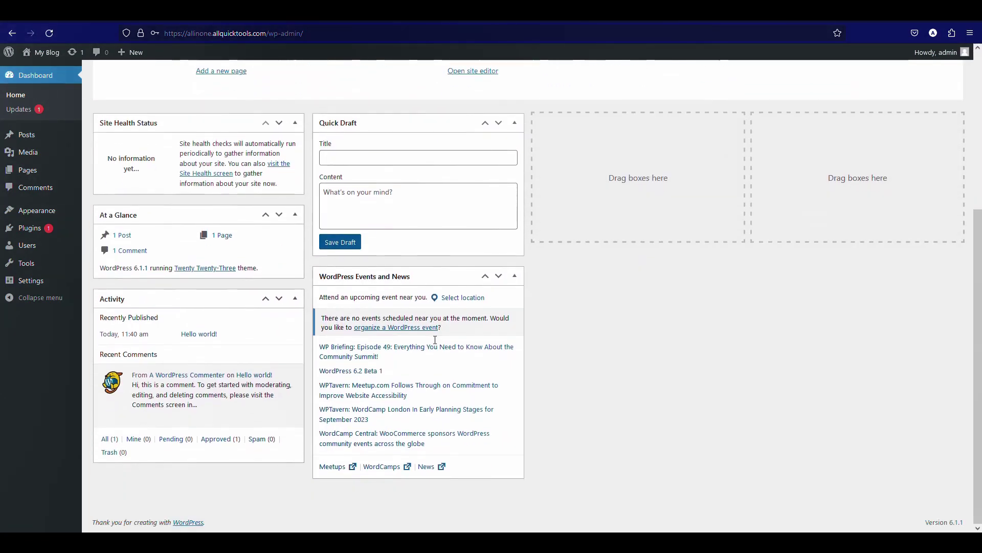
scroll(437, 344, up, 5)
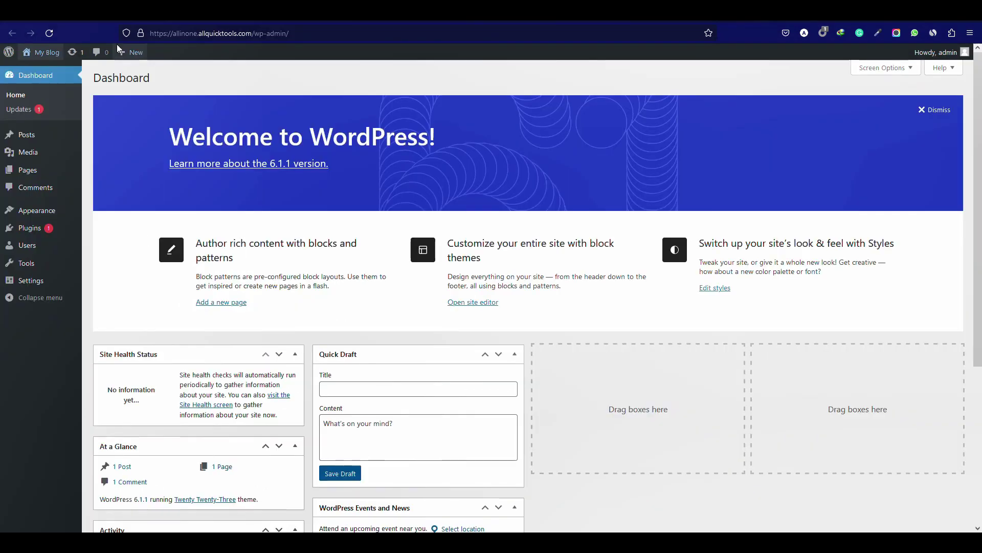
mouse_move(55, 62)
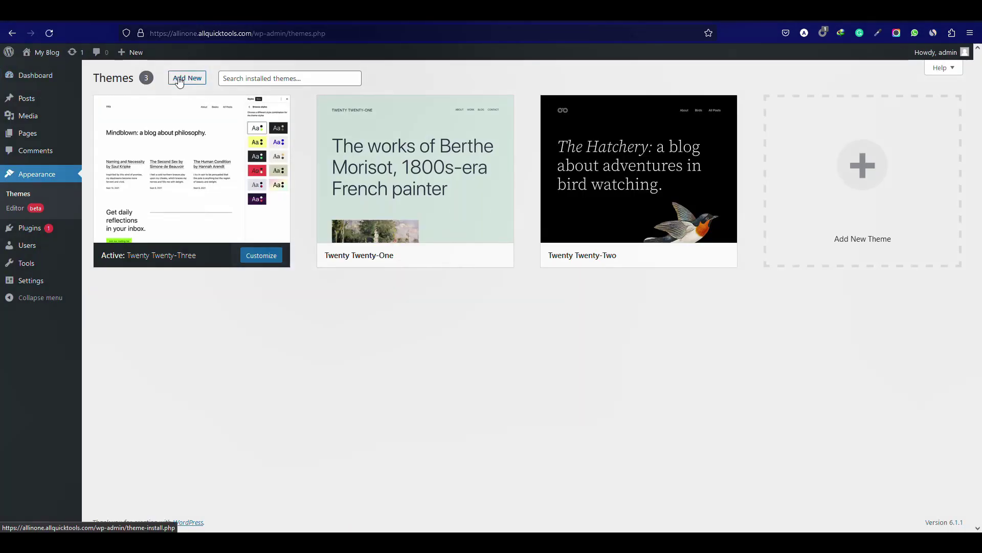
click(185, 77)
click(839, 106)
text(Astra)
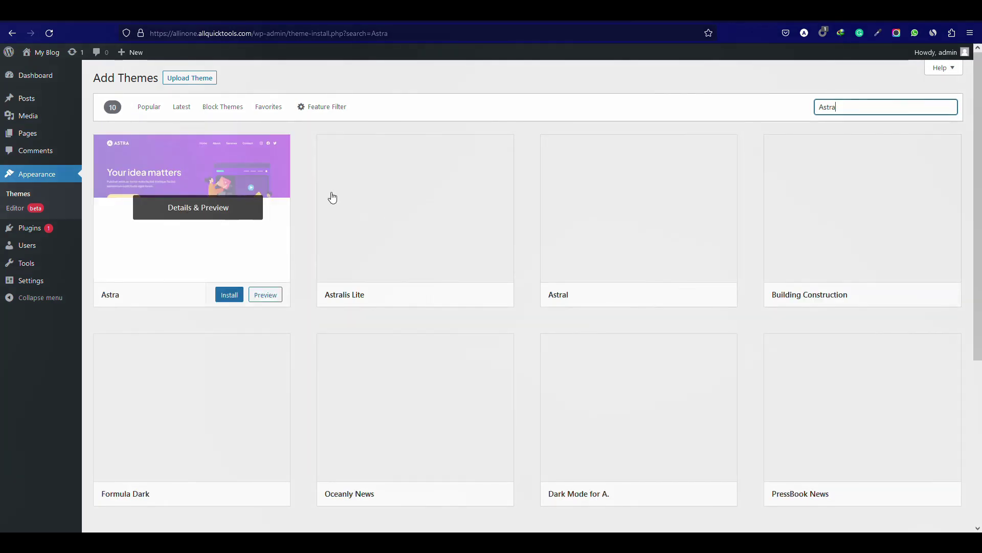
click(229, 296)
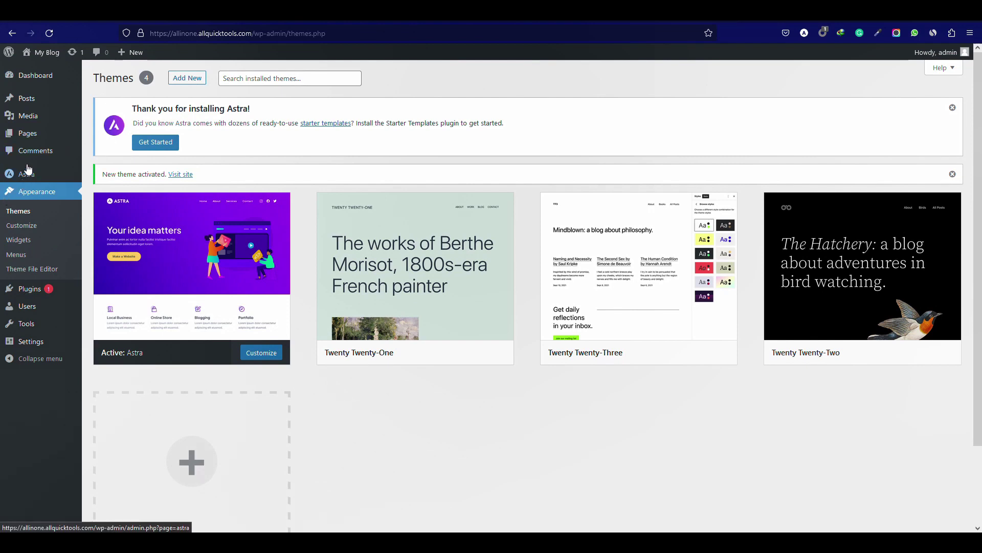
mouse_move(57, 290)
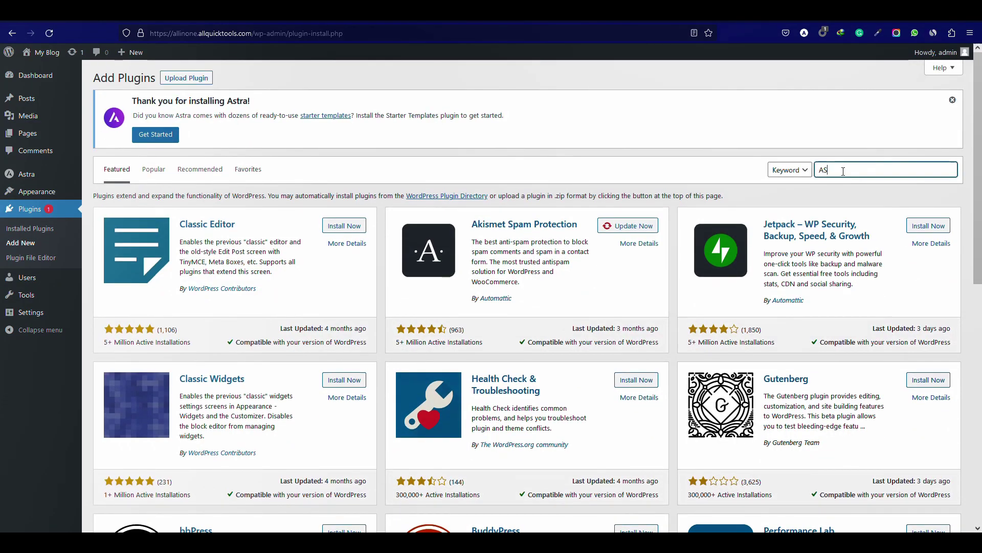
Install and activate the Starter Templates plugin from an Astra plugin search.
key(Return)
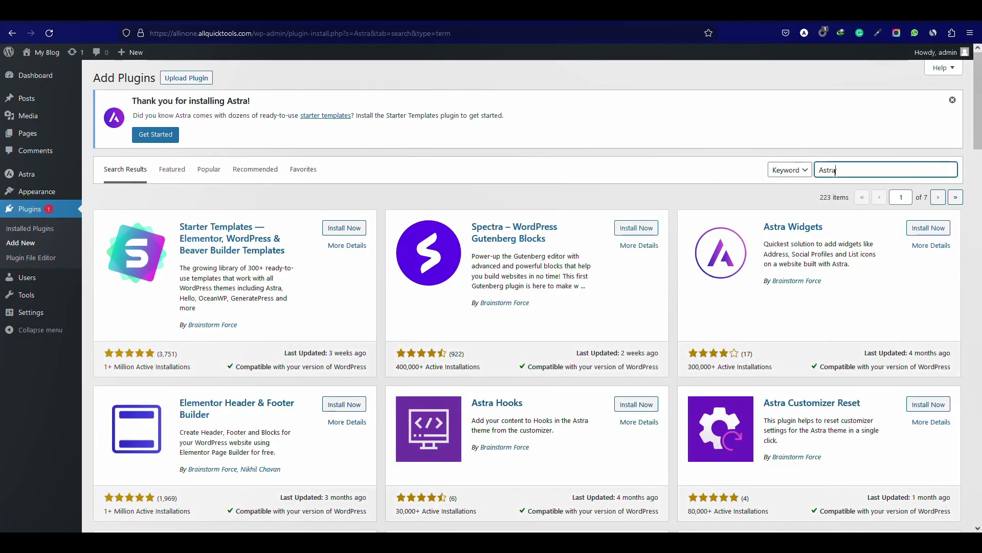
click(333, 229)
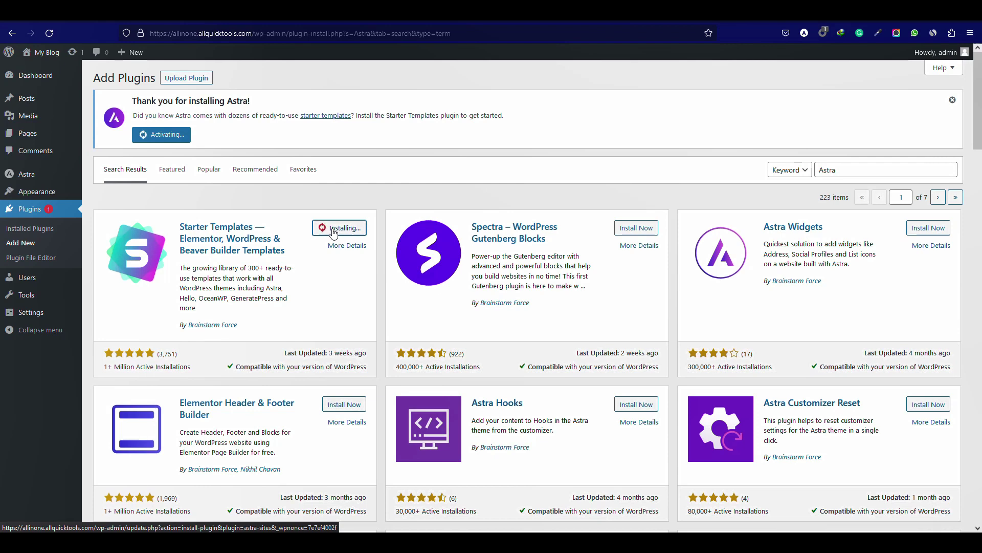
click(346, 229)
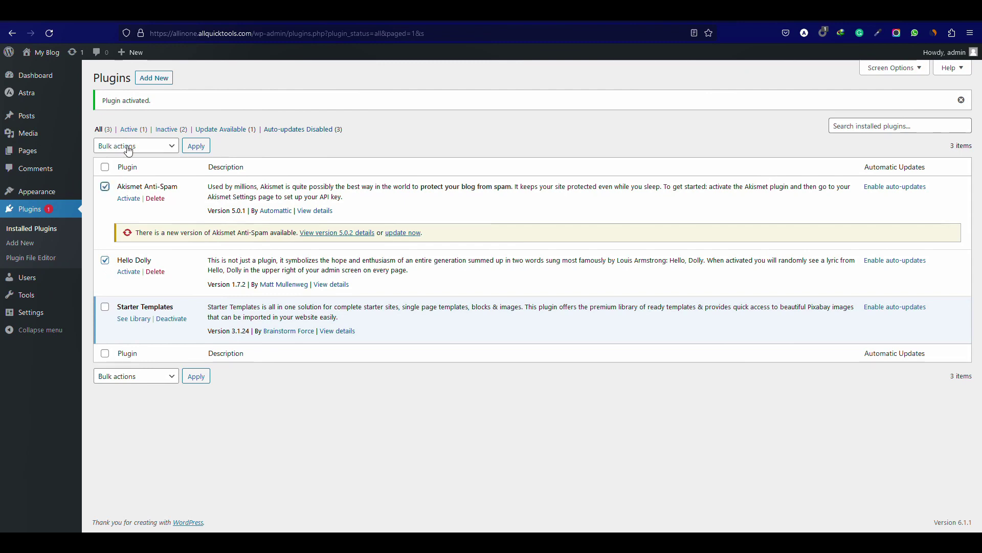
Bulk-delete Akismet Anti-Spam and Hello Dolly, then open the Starter Templates library.
click(131, 147)
click(110, 221)
click(196, 146)
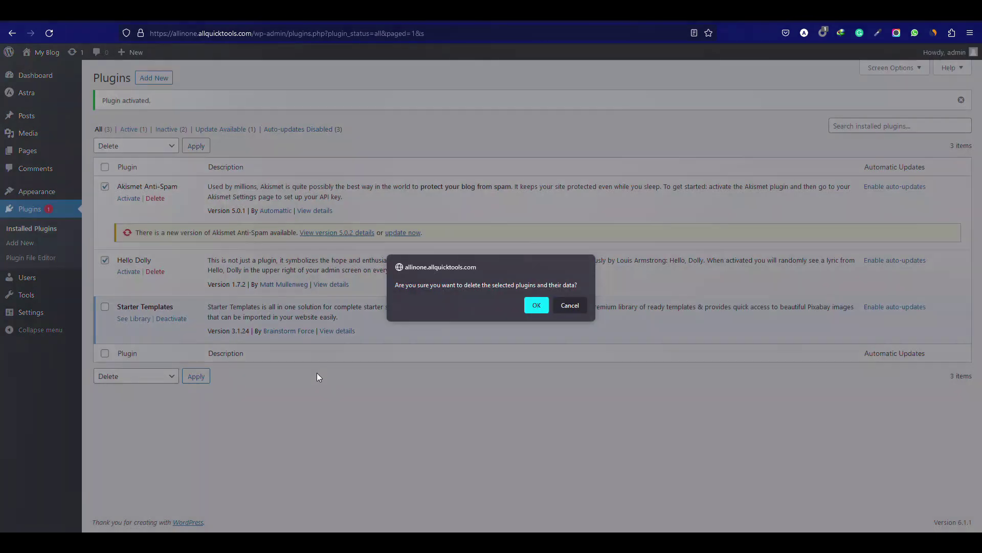
click(537, 305)
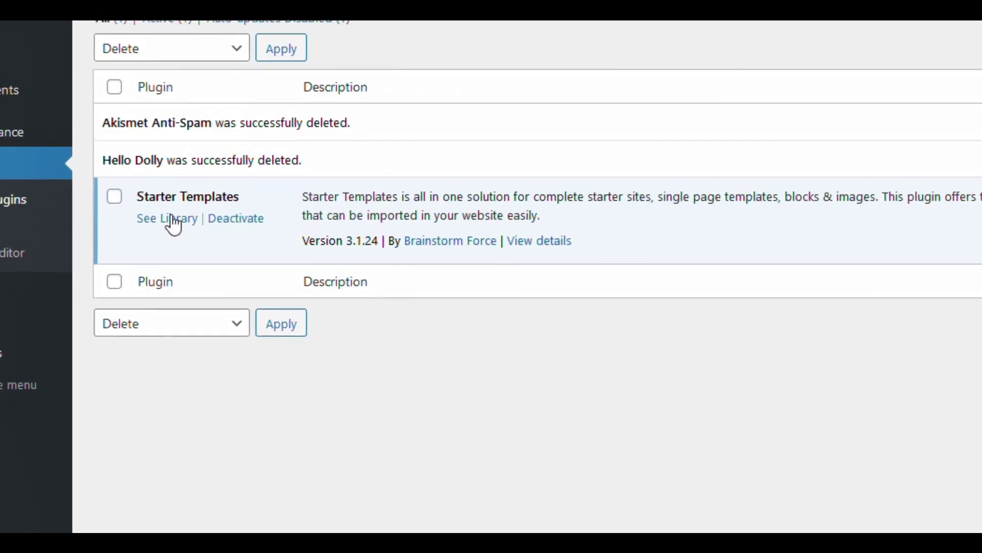
click(171, 219)
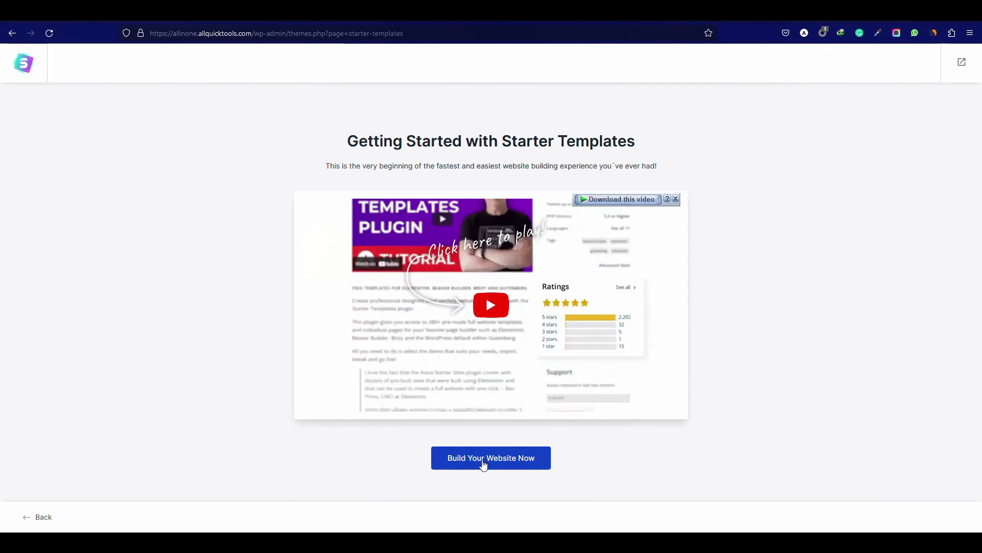
Build with Elementor and select the Planet Earth Store template.
click(483, 464)
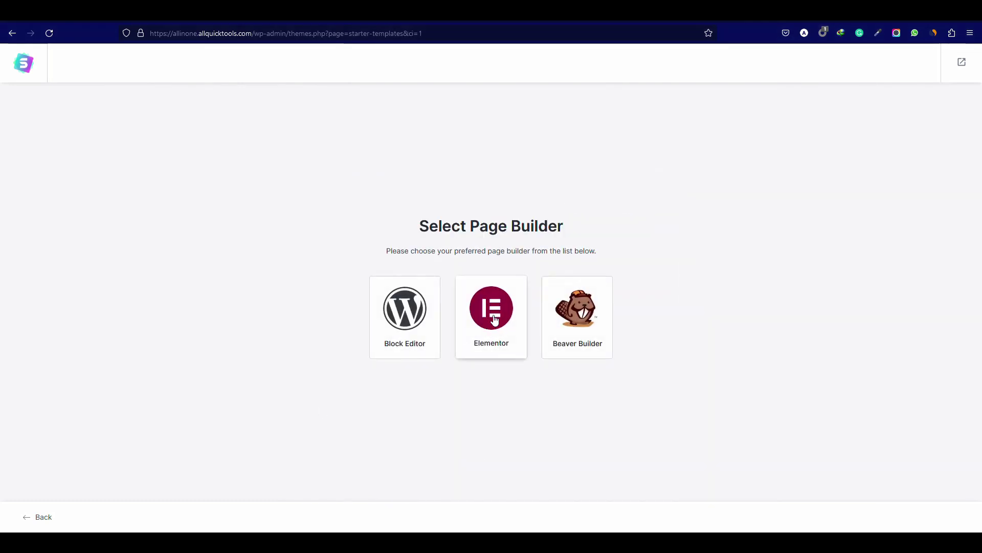
click(494, 320)
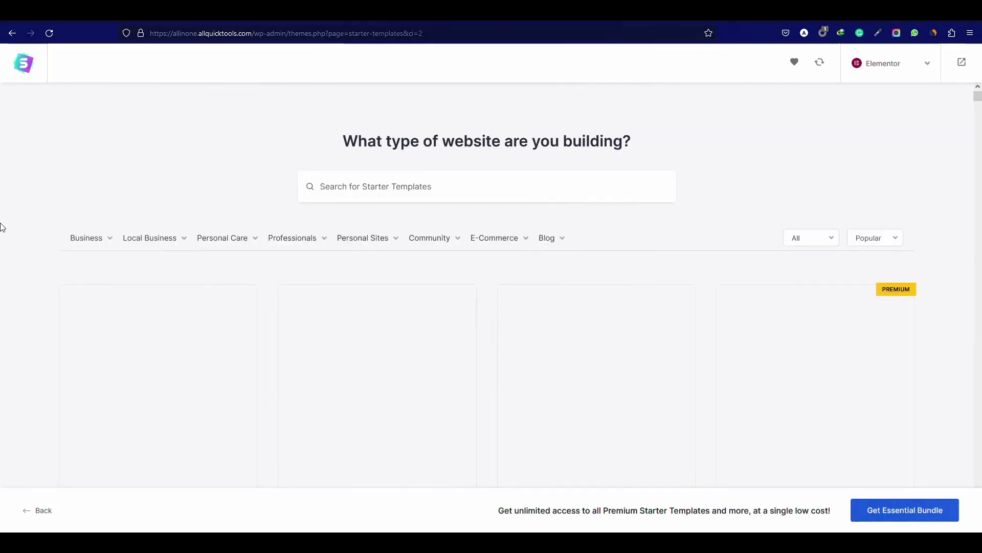
scroll(950, 343, down, 12)
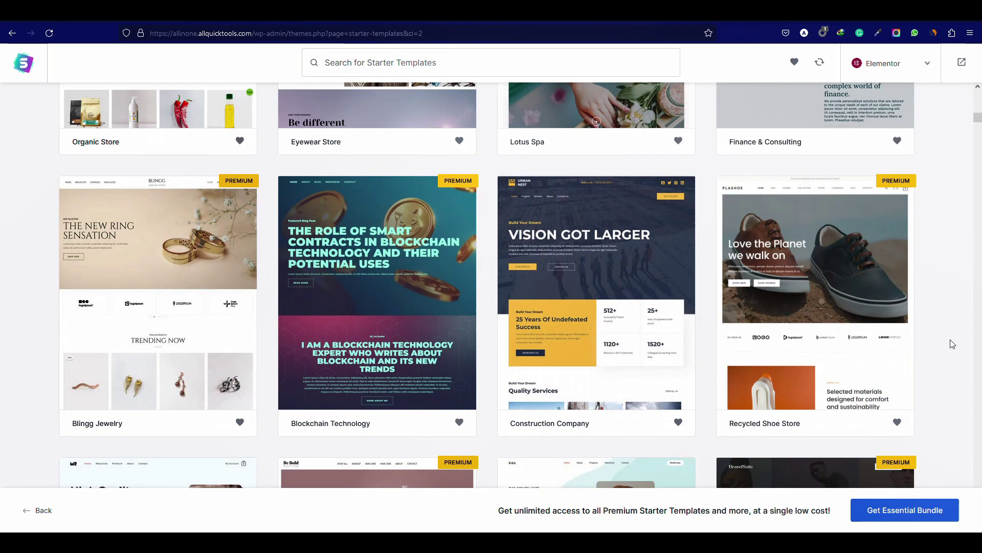
scroll(952, 343, down, 20)
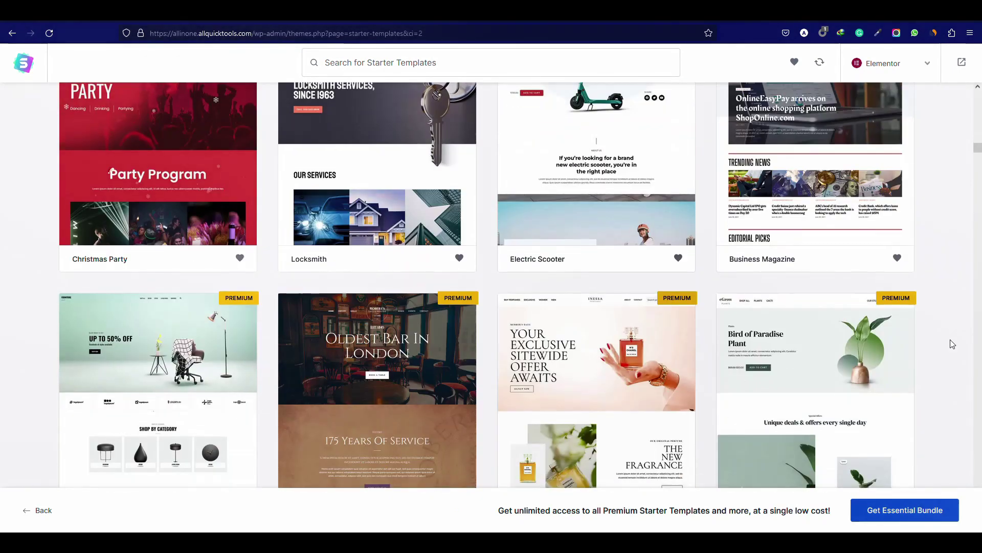
scroll(952, 344, down, 5)
scroll(953, 344, up, 3)
scroll(953, 344, up, 6)
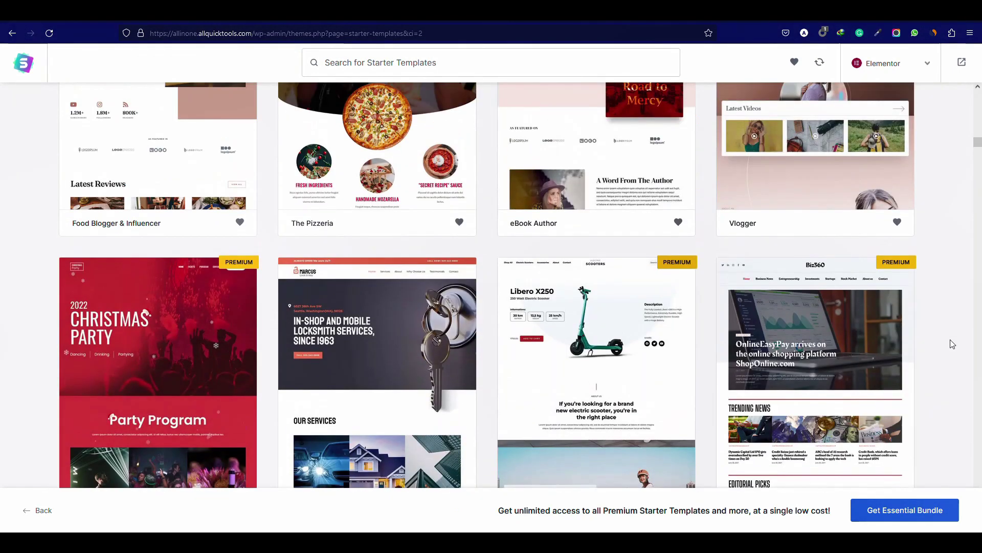
scroll(953, 345, up, 3)
scroll(954, 358, down, 10)
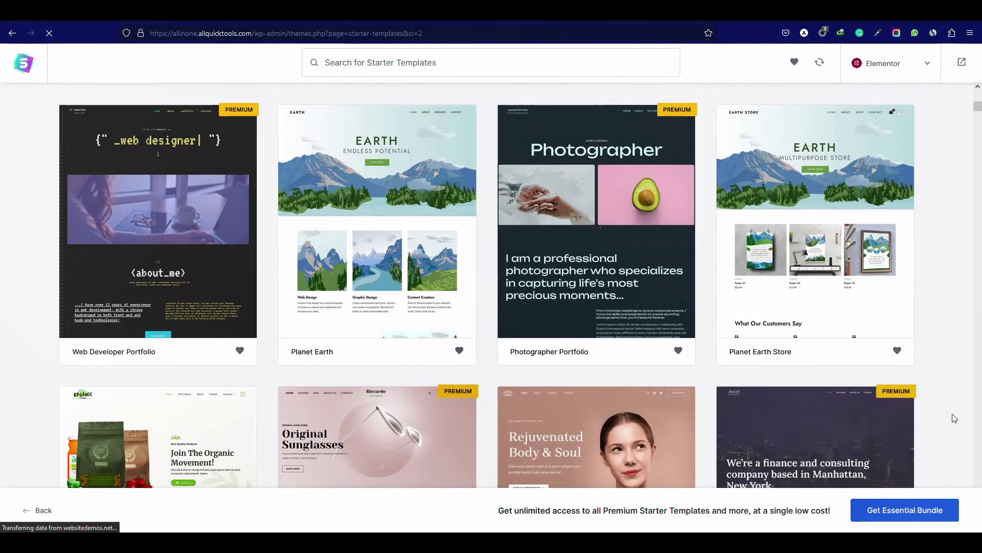
click(834, 247)
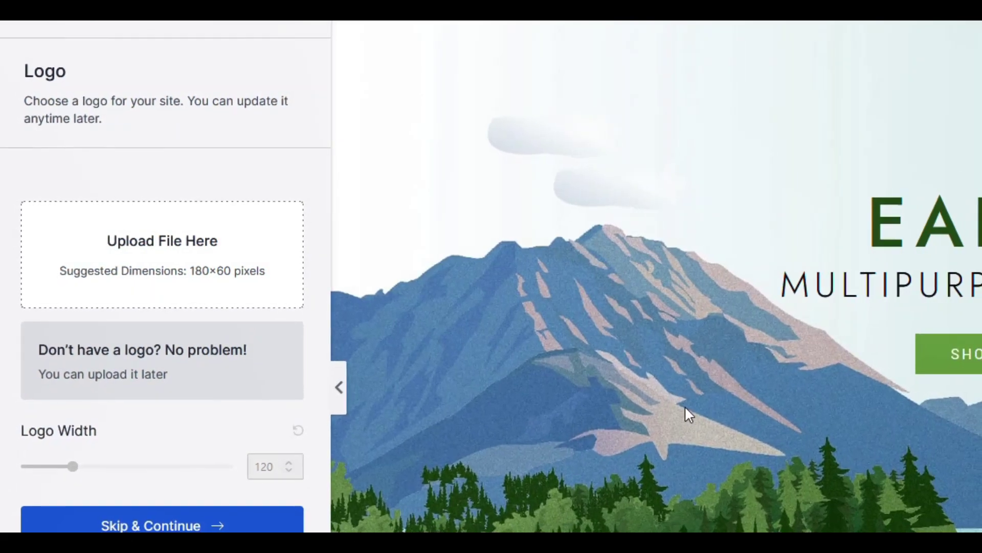
Skip adding a logo to the Earth Store template.
scroll(655, 391, down, 10)
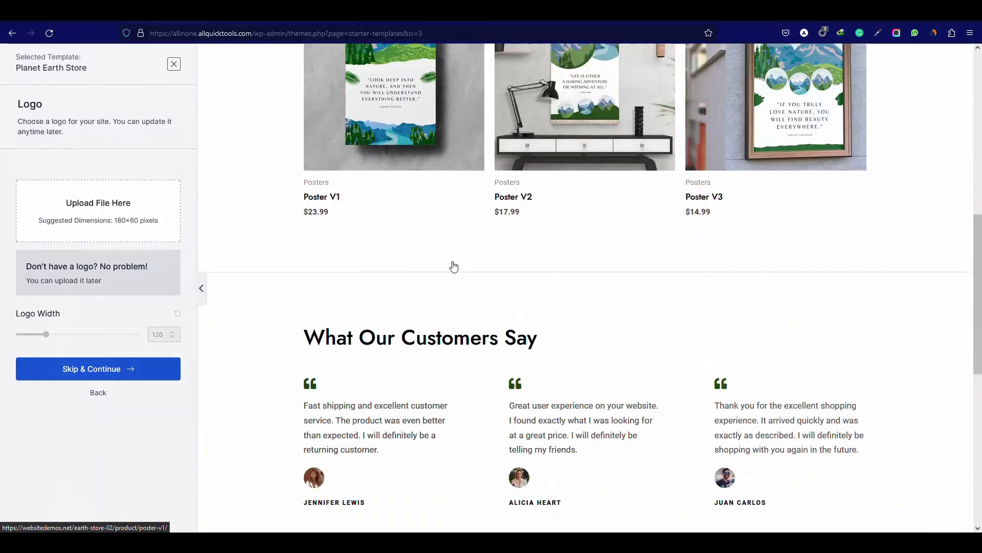
scroll(452, 264, down, 5)
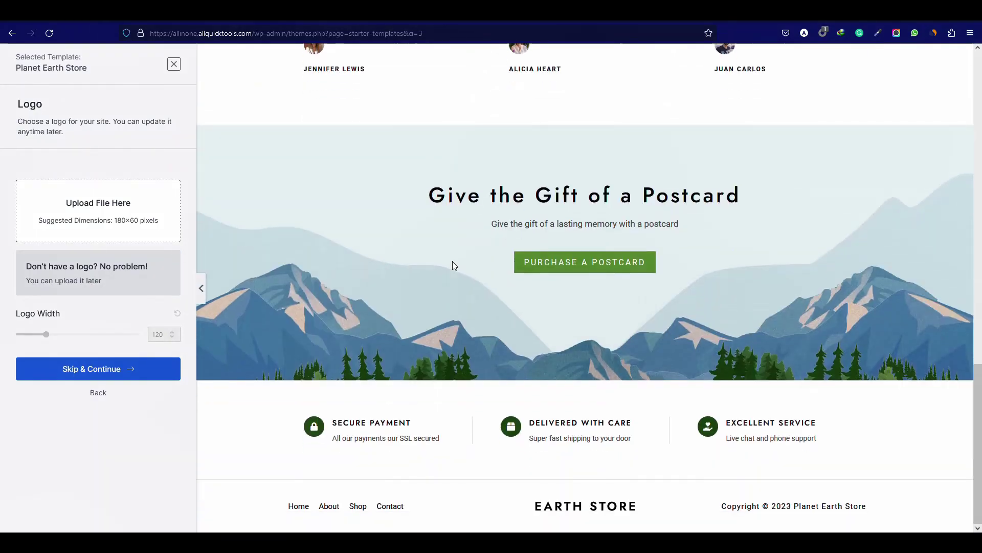
scroll(453, 263, up, 15)
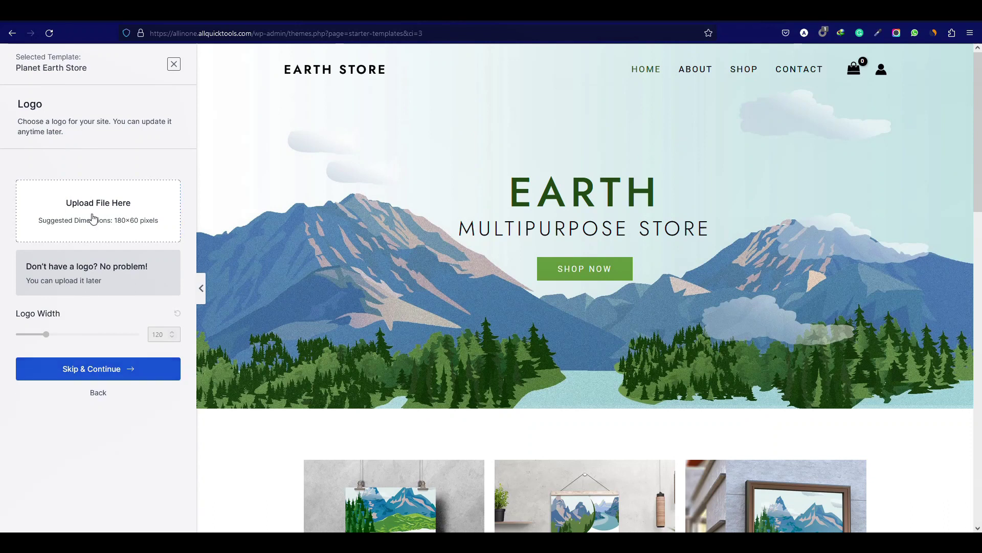
click(105, 376)
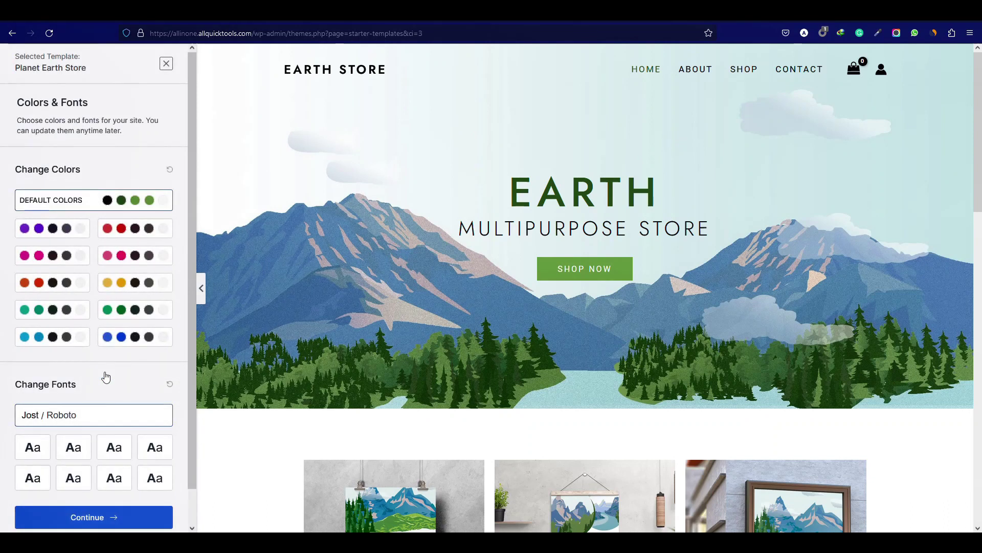
Compare the colour palettes, settle on purple, and continue to the final step.
scroll(106, 373, down, 1)
click(127, 270)
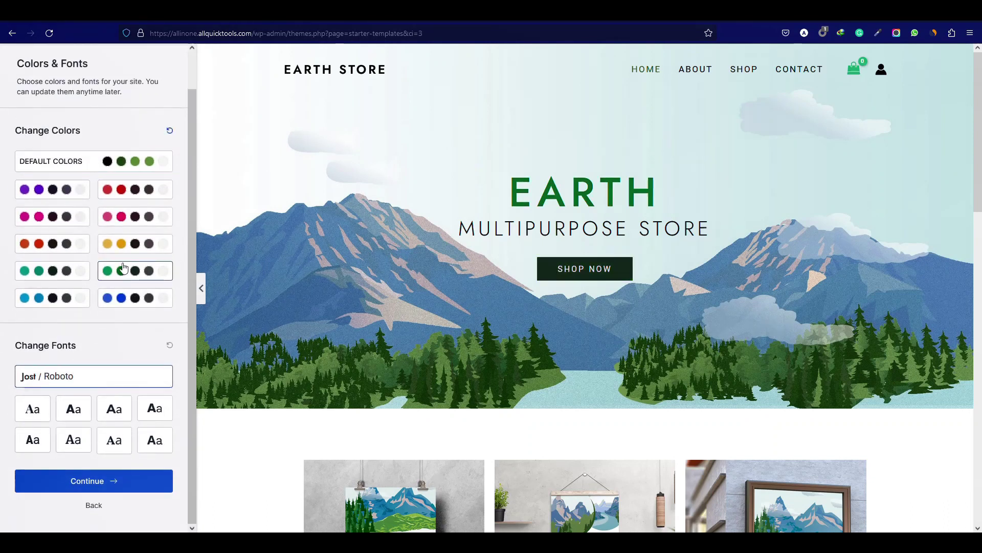
click(124, 243)
click(54, 274)
click(127, 296)
click(53, 217)
click(53, 243)
click(123, 243)
click(54, 194)
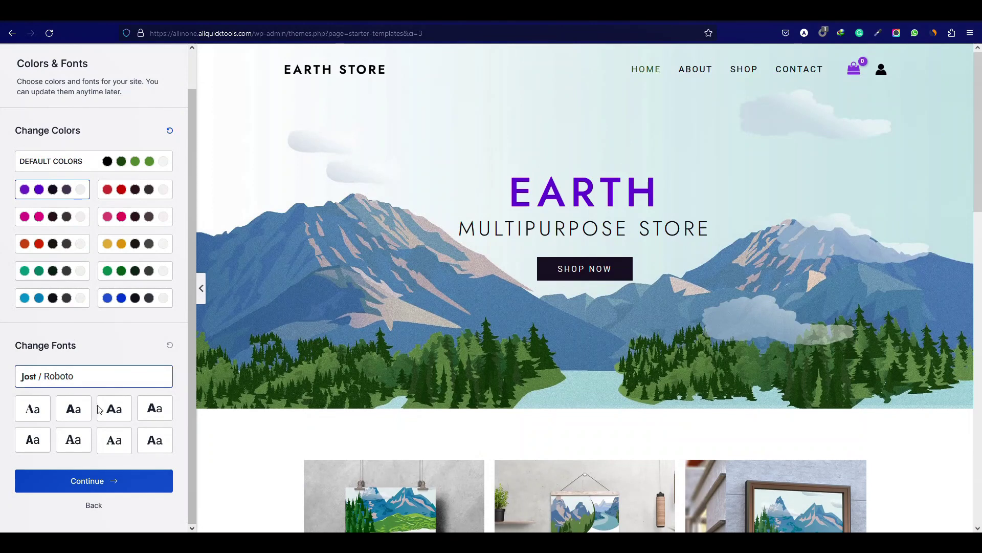
click(99, 481)
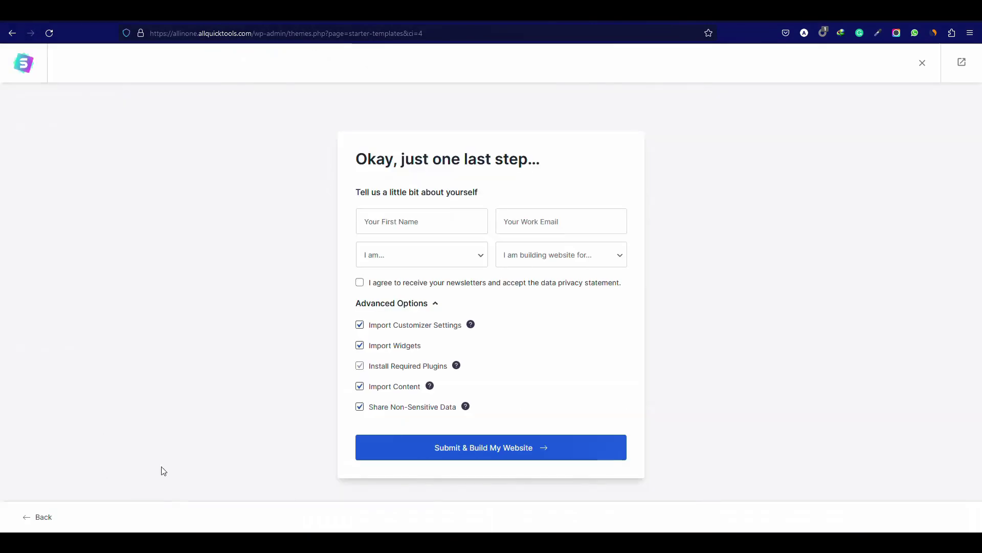
Submit the Planet Earth Store template build and wait for the finished website.
click(479, 459)
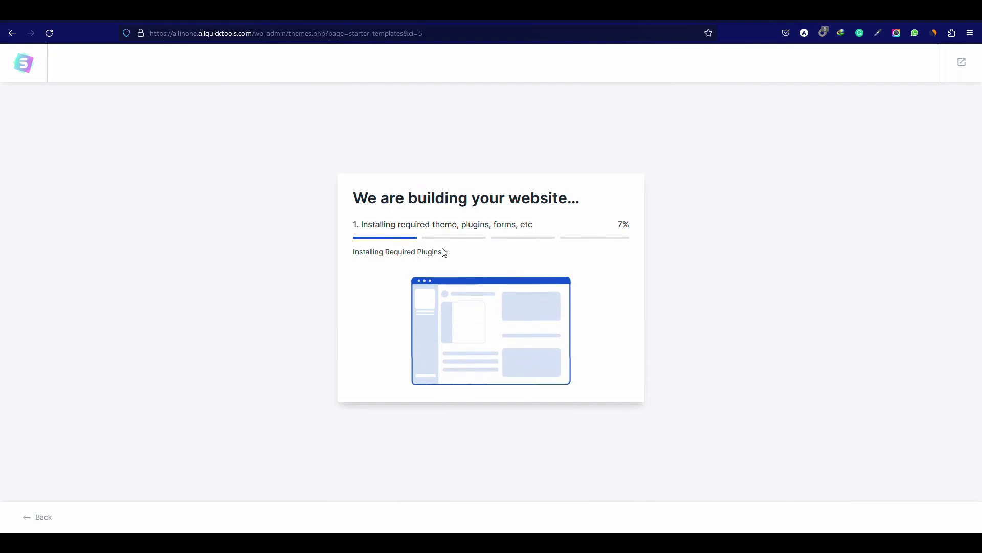
triple_click(358, 254)
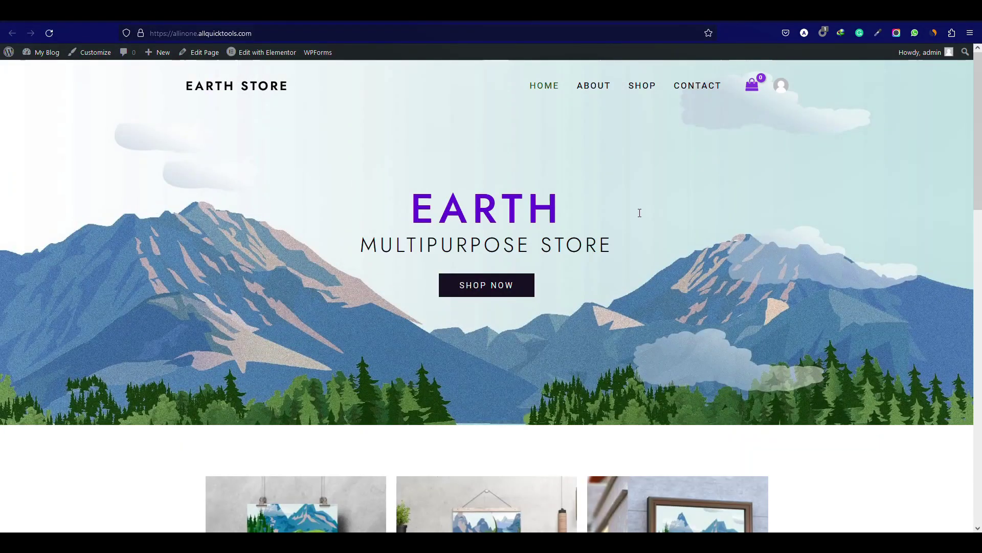
Scroll through the new Earth Store homepage to look it over.
scroll(821, 302, down, 15)
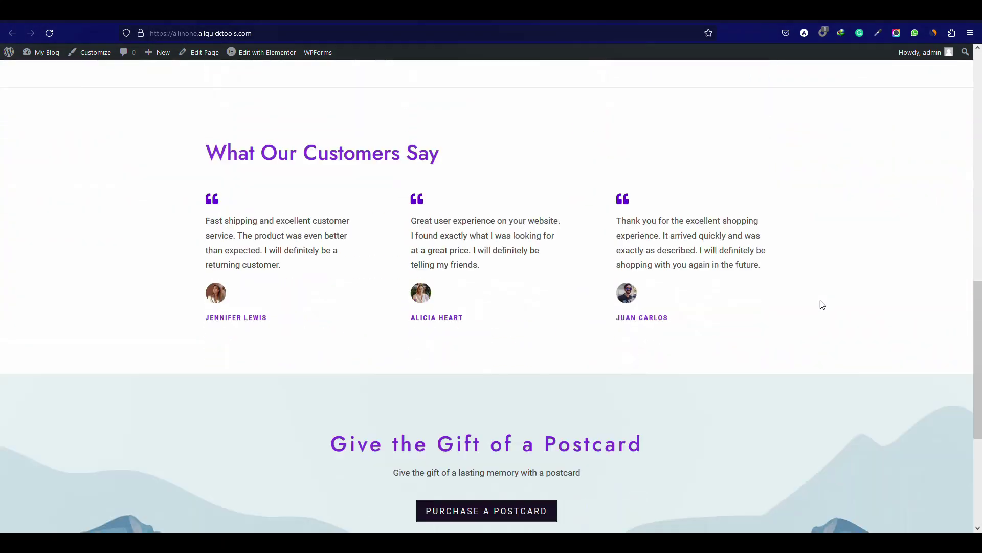
scroll(822, 304, down, 2)
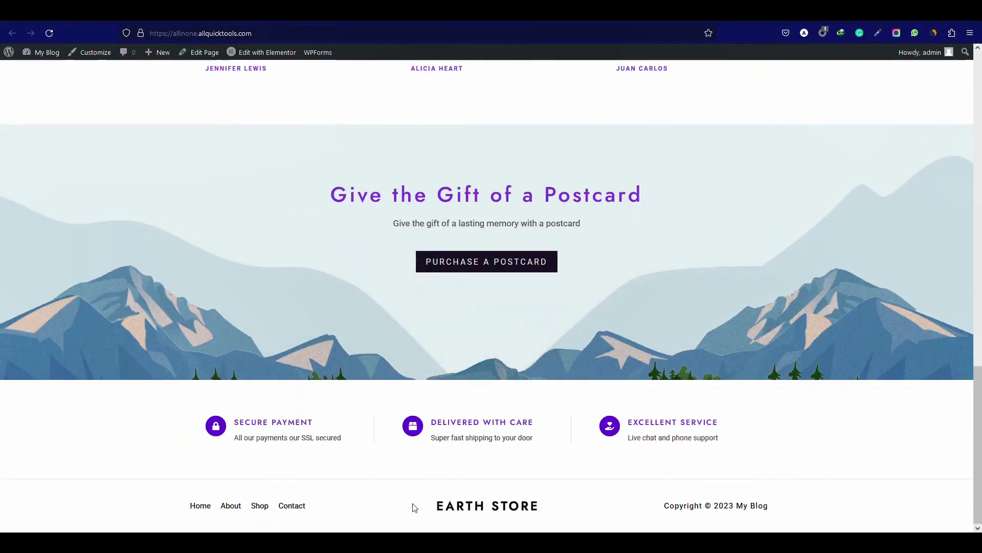
scroll(179, 478, up, 20)
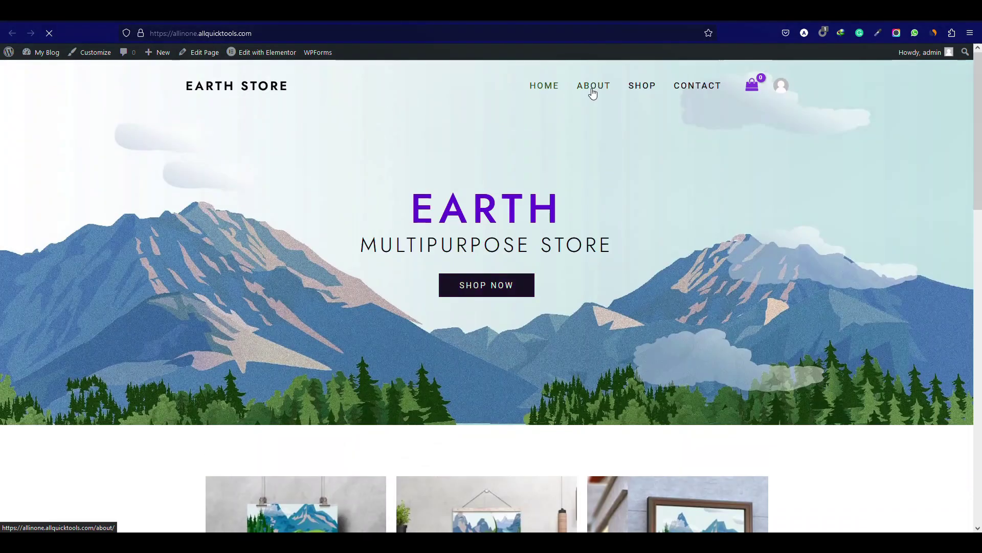
scroll(255, 195, down, 10)
scroll(255, 197, up, 10)
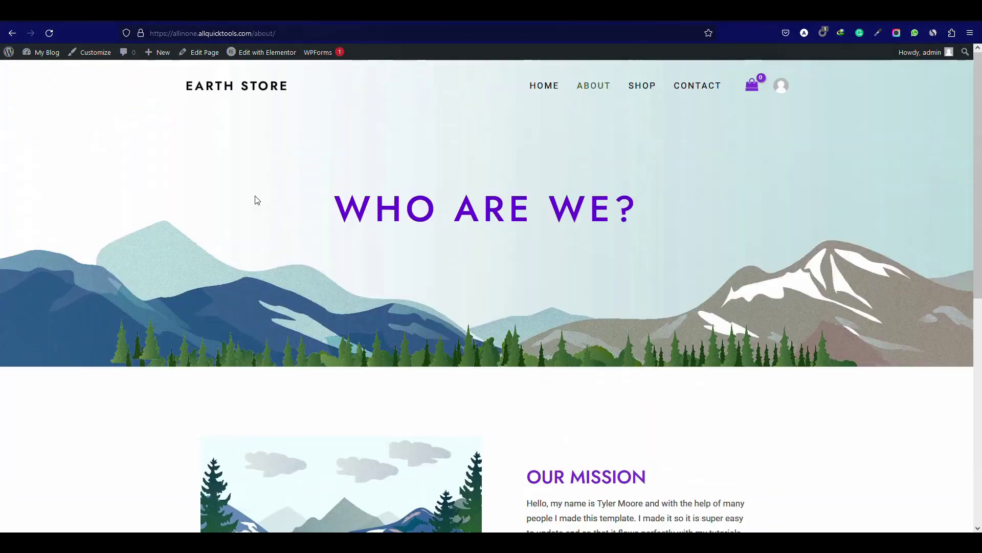
Add Postcard V6 from the Shop page to the cart and check the cart panel.
click(647, 88)
scroll(819, 251, down, 5)
click(731, 270)
scroll(86, 278, down, 10)
scroll(85, 279, up, 10)
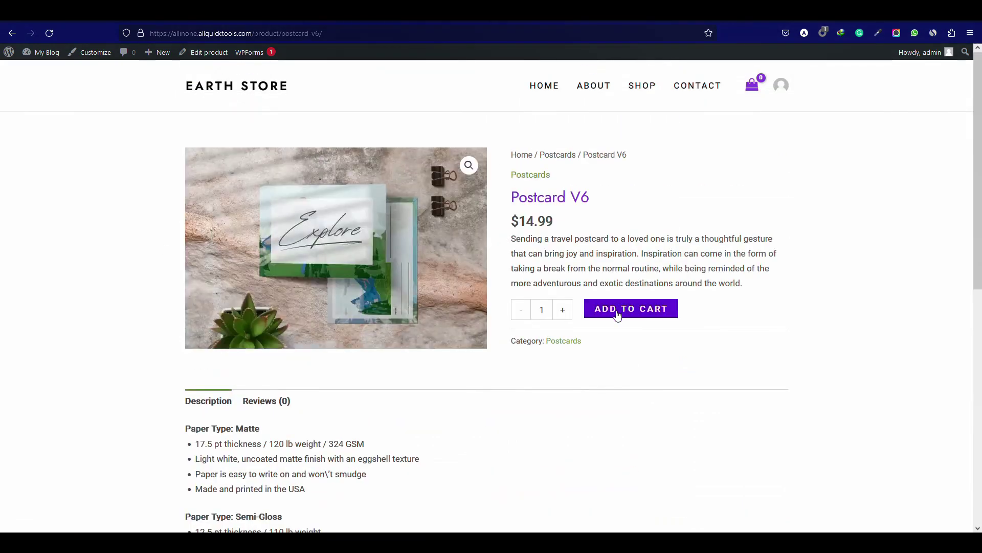
click(590, 310)
click(752, 85)
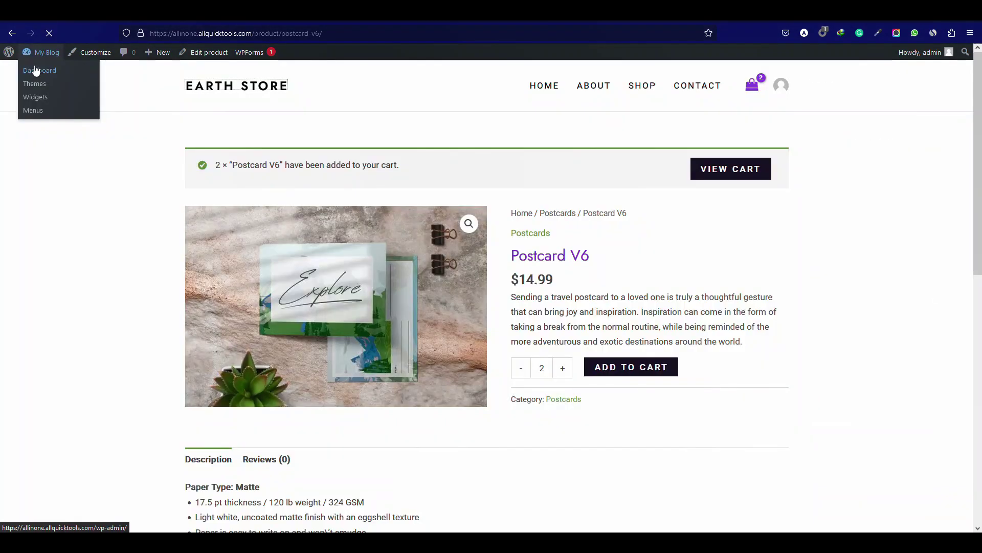
click(32, 70)
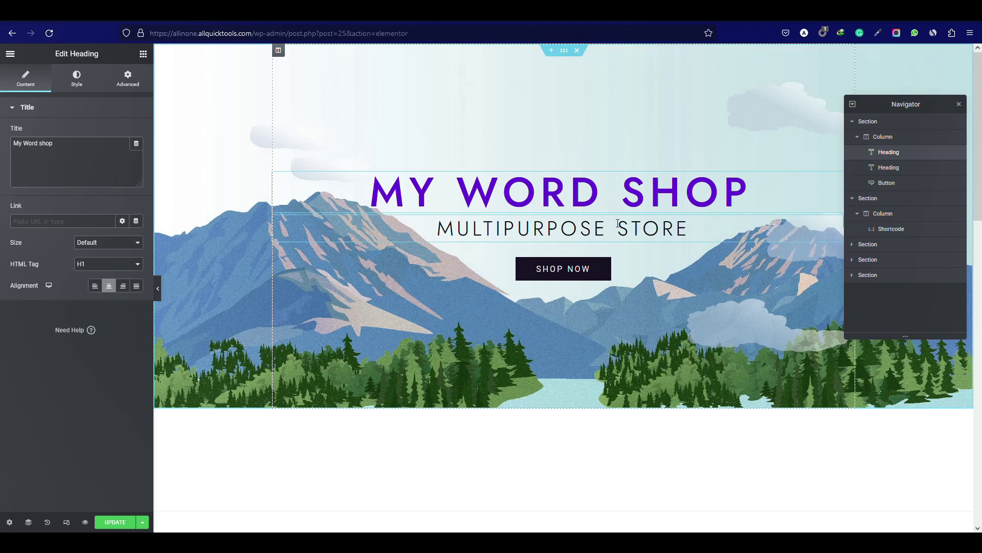
Change the MULTIPURPOSE STORE subheading to 'welcome to my world shop'.
click(618, 223)
triple_click(618, 223)
text(welcome to my world shop)
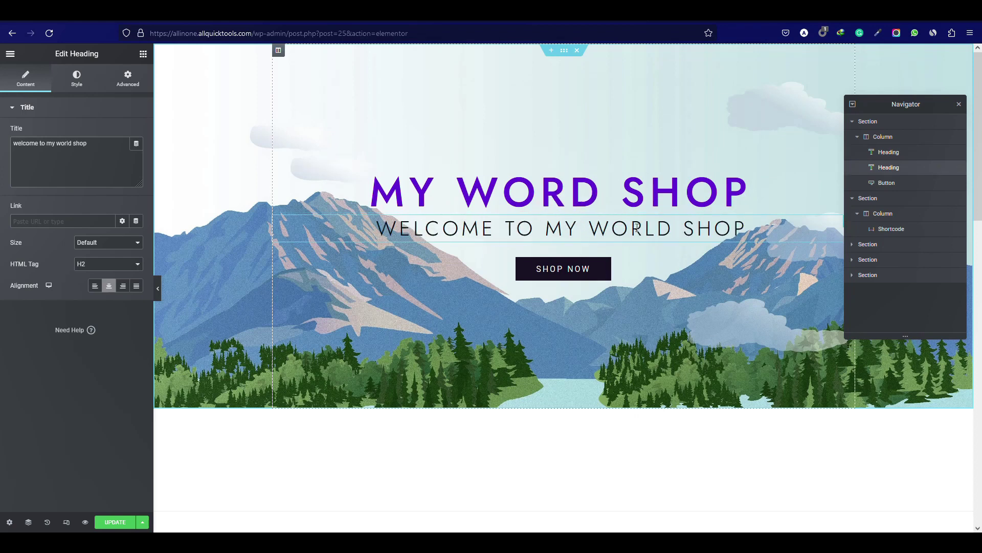
Try a blue colour on the MY WORD SHOP heading, then keep it purple.
click(612, 205)
click(76, 78)
click(136, 132)
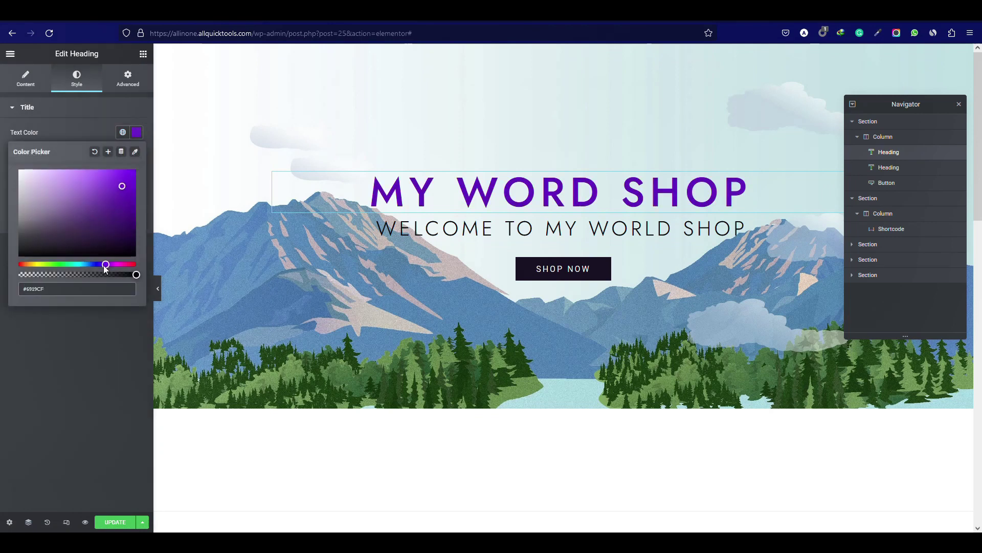
mouse_move(105, 269)
mouse_down()
mouse_move(97, 265)
mouse_move(108, 265)
mouse_up()
click(94, 393)
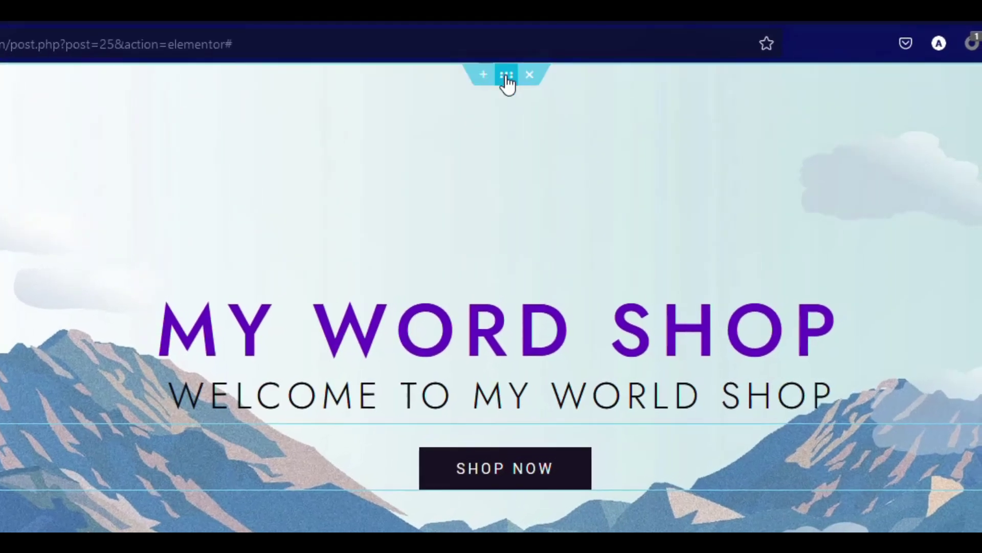
Set the lake-and-forest mountain image from the Media Library as the hero background.
click(507, 77)
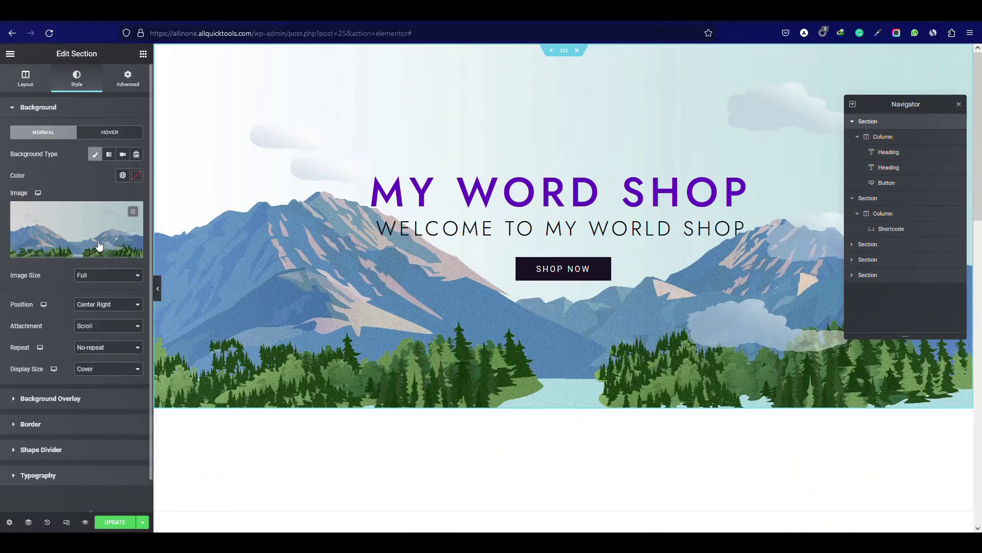
click(100, 239)
click(197, 92)
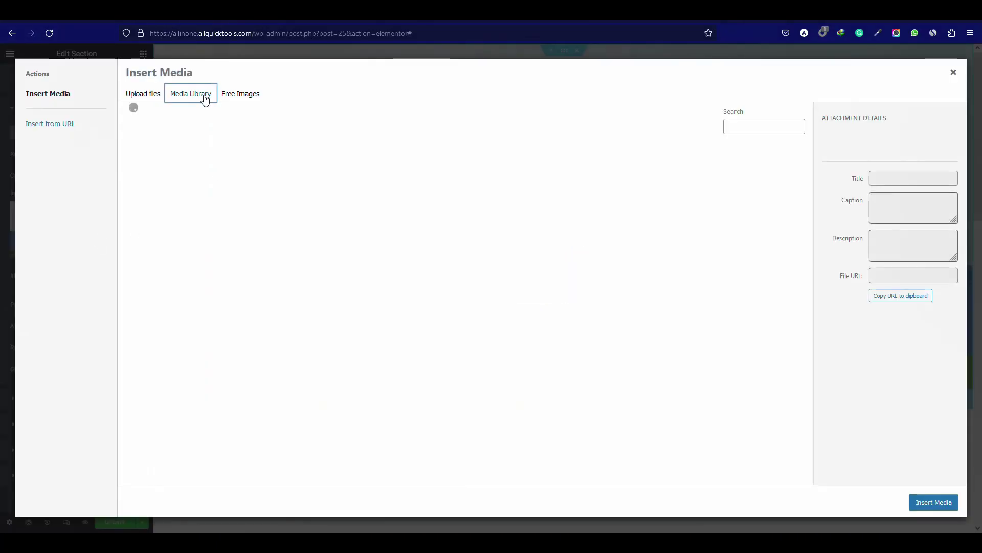
click(590, 175)
click(934, 502)
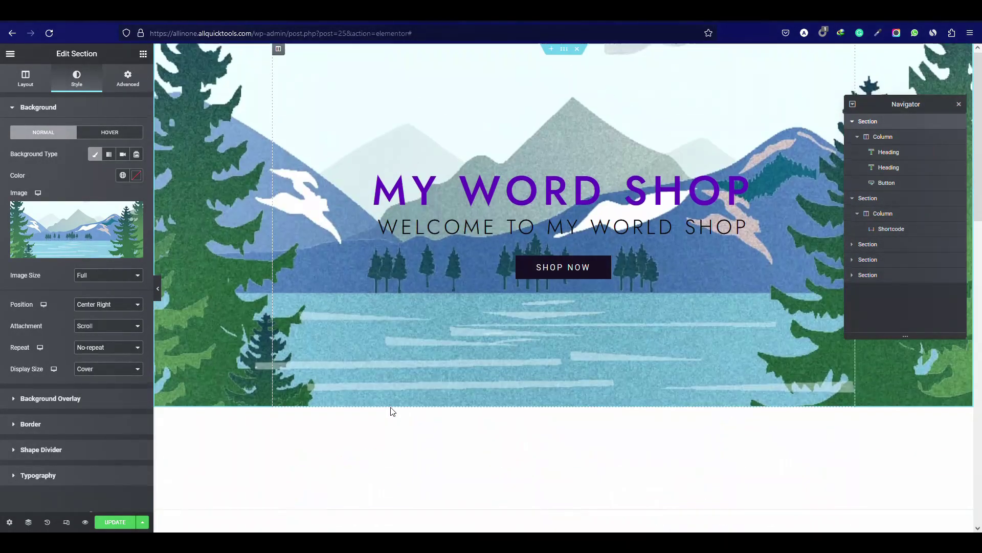
Rename the What Our Customers Say heading to 'Our Customers Review'.
scroll(393, 412, down, 8)
click(399, 158)
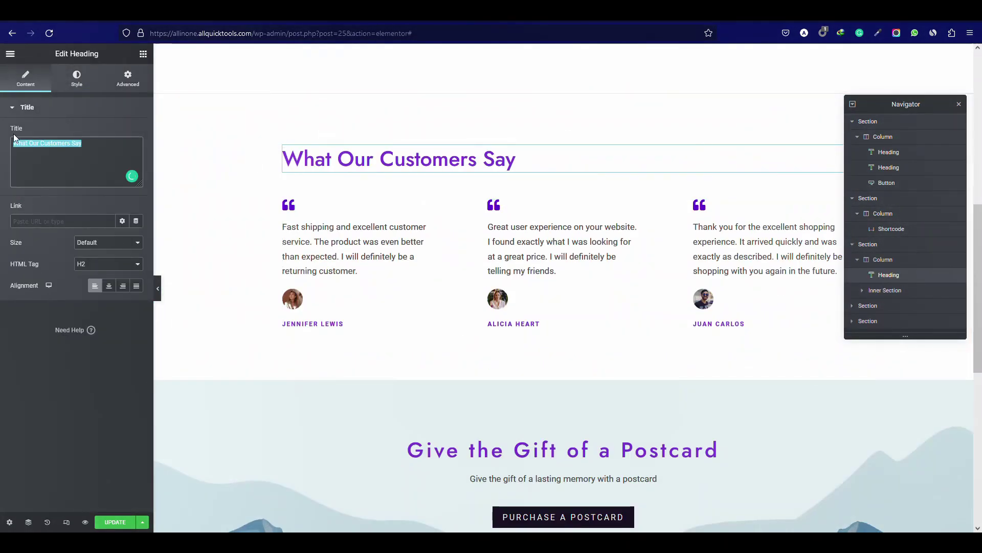
text(W)
key(BackSpace)
text(Our cu)
key(BackSpace)
key(BackSpace)
text(Customers Review)
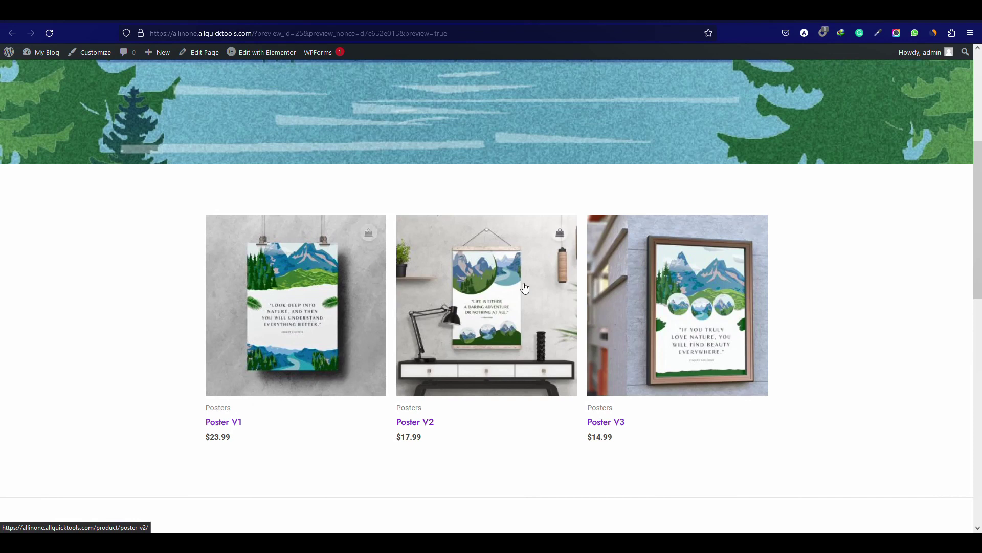
Open Poster V1 from All Products and retitle it 'Our First Product'.
click(35, 72)
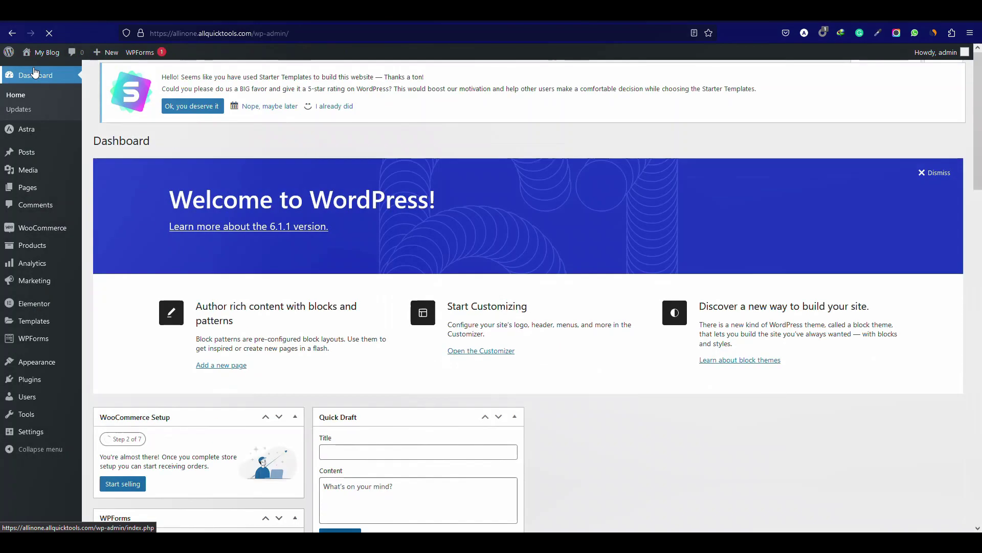
mouse_move(35, 246)
click(119, 247)
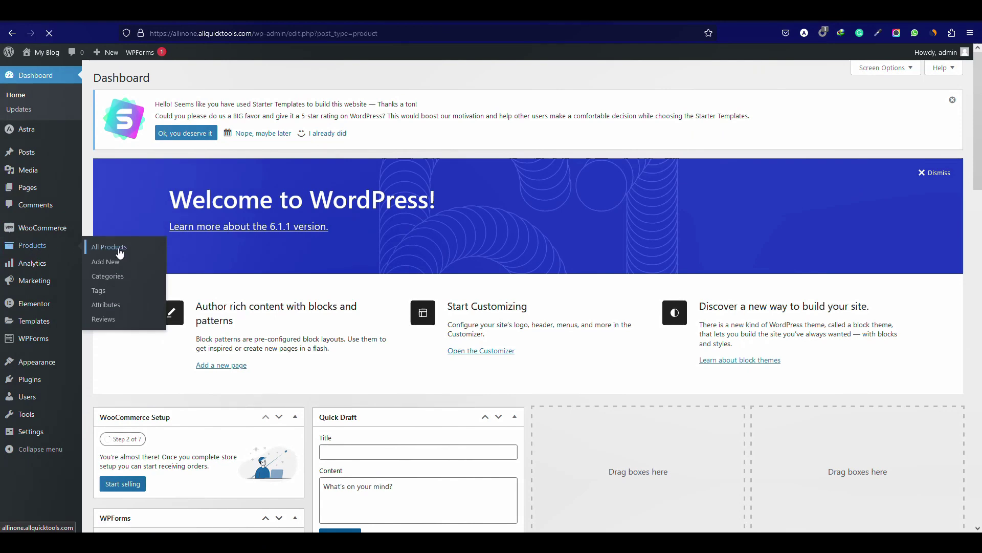
click(205, 191)
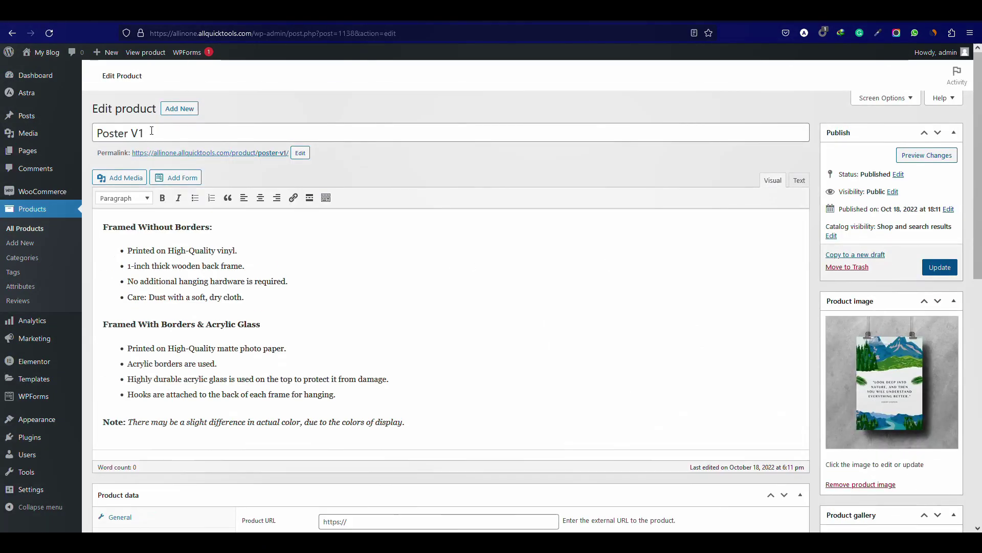
text(Our First Product)
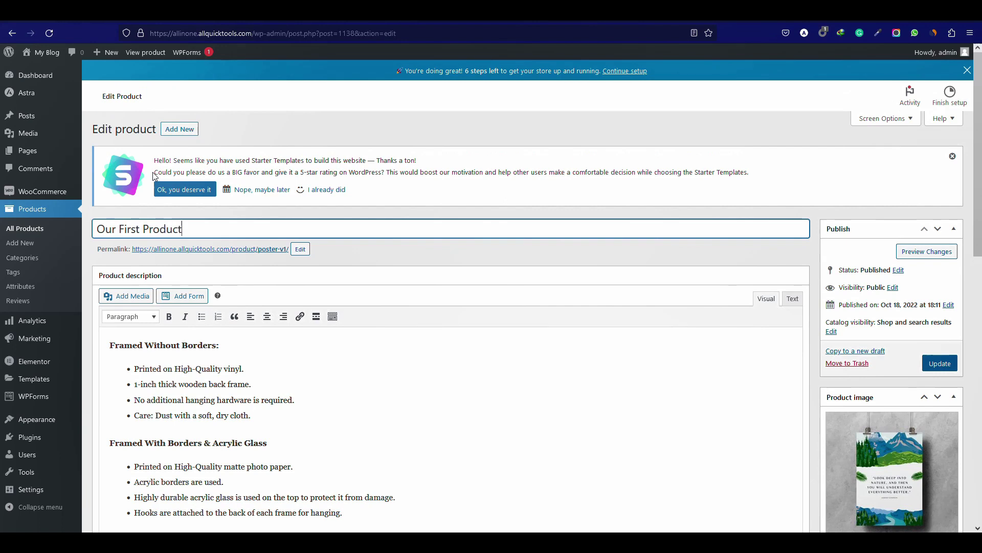
Set the framed poster image as the product image.
scroll(889, 219, down, 3)
click(889, 218)
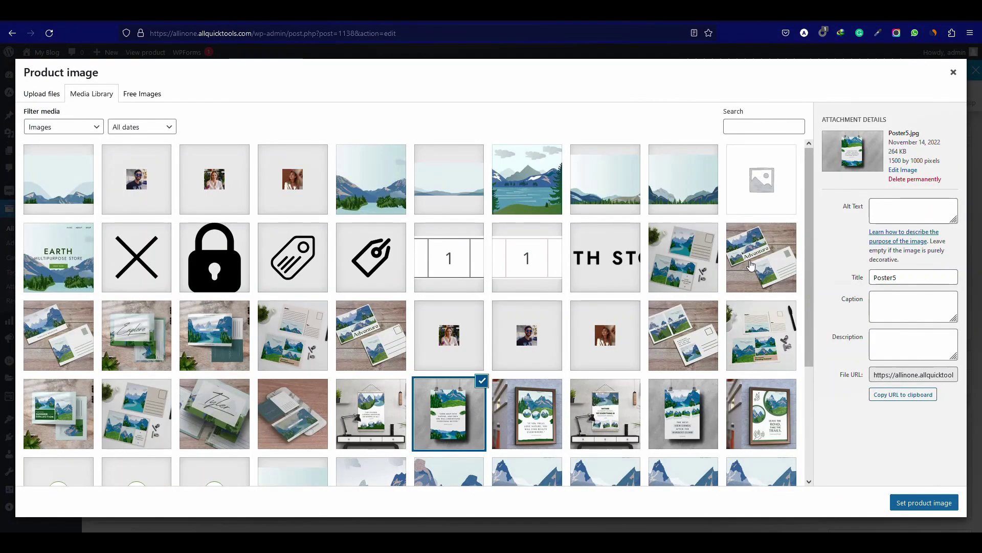
click(527, 413)
click(924, 503)
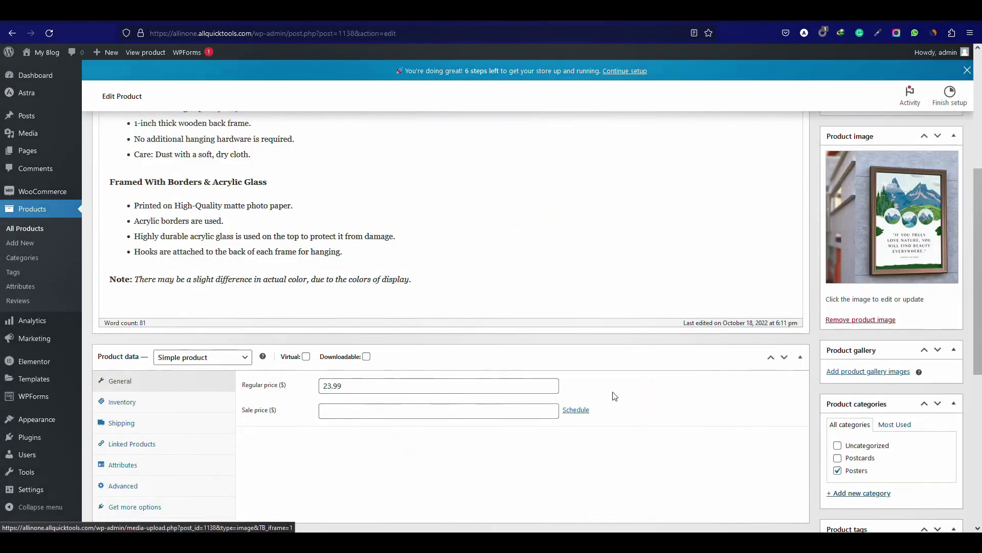
Check the 23.99 regular price and reload the edited product page.
drag(358, 386, 311, 368)
click(641, 466)
scroll(641, 465, down, 2)
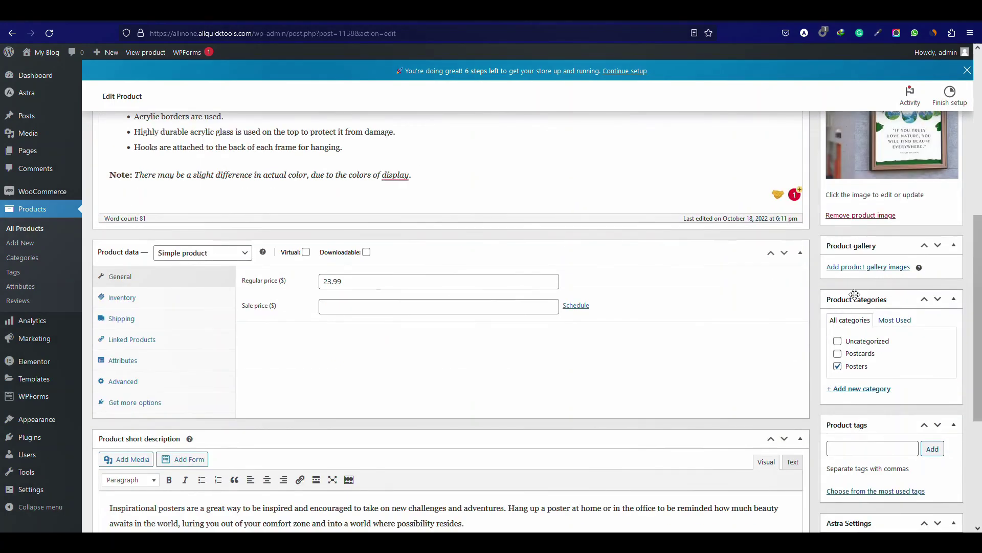
scroll(301, 343, down, 4)
key(F5)
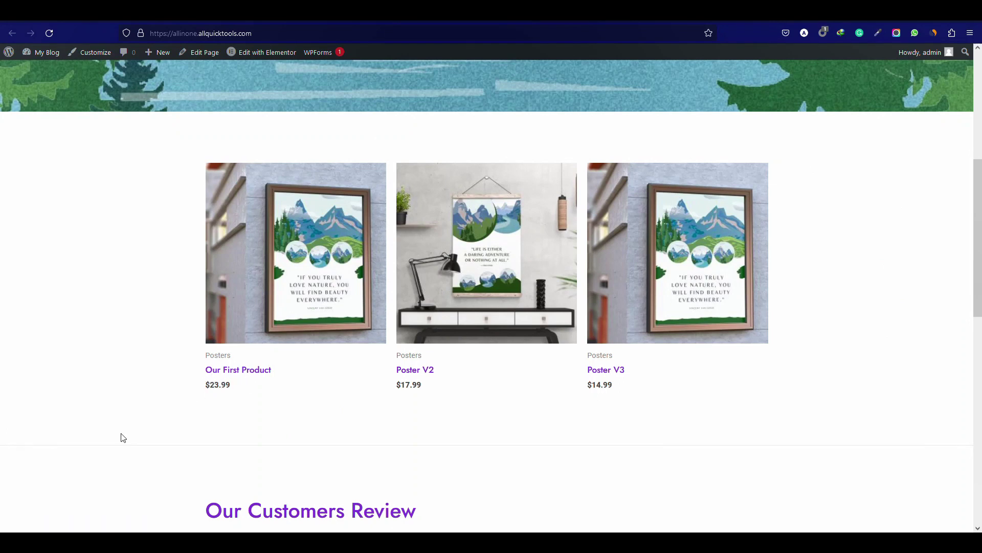
scroll(122, 437, down, 2)
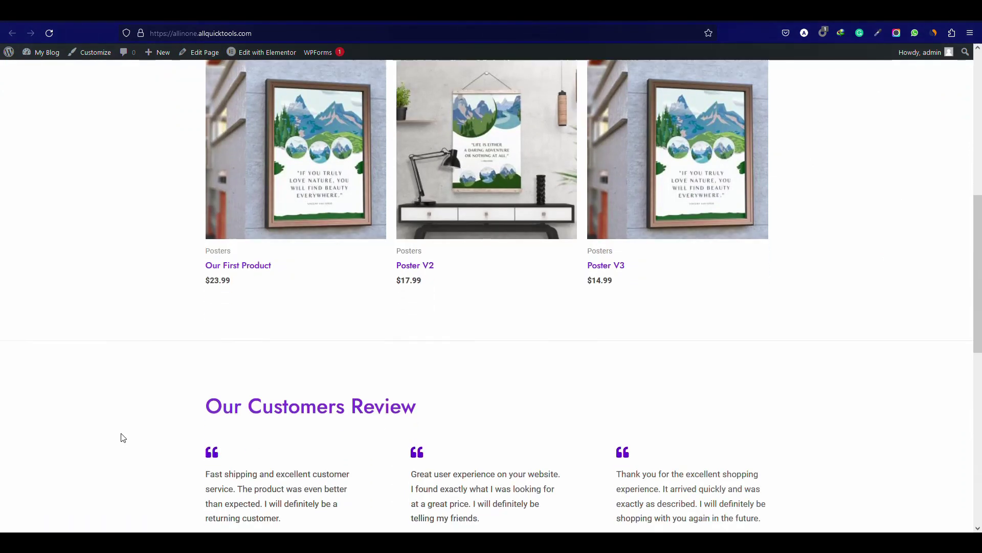
scroll(123, 437, up, 8)
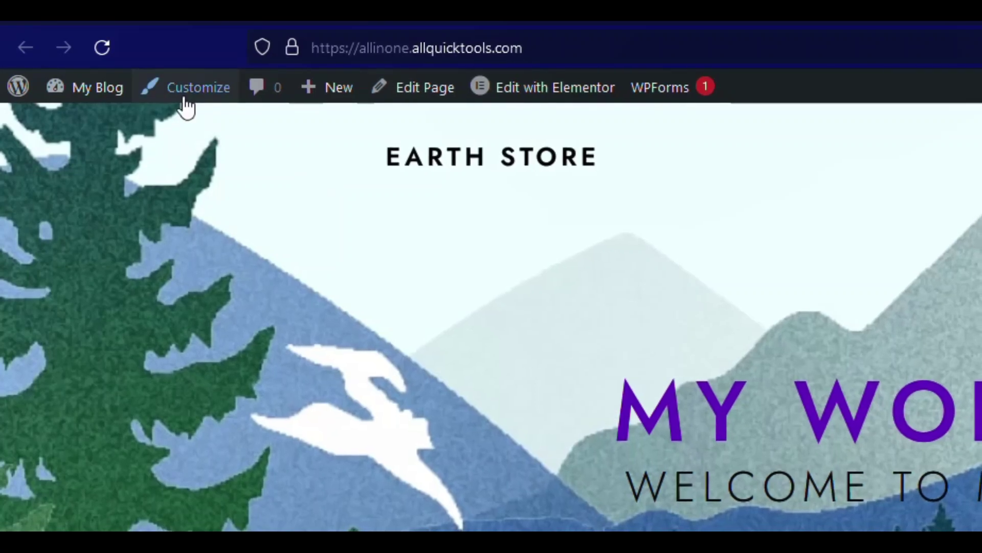
Replace the header logo with the '- 1 +' image in the Customizer, skipping cropping.
click(192, 98)
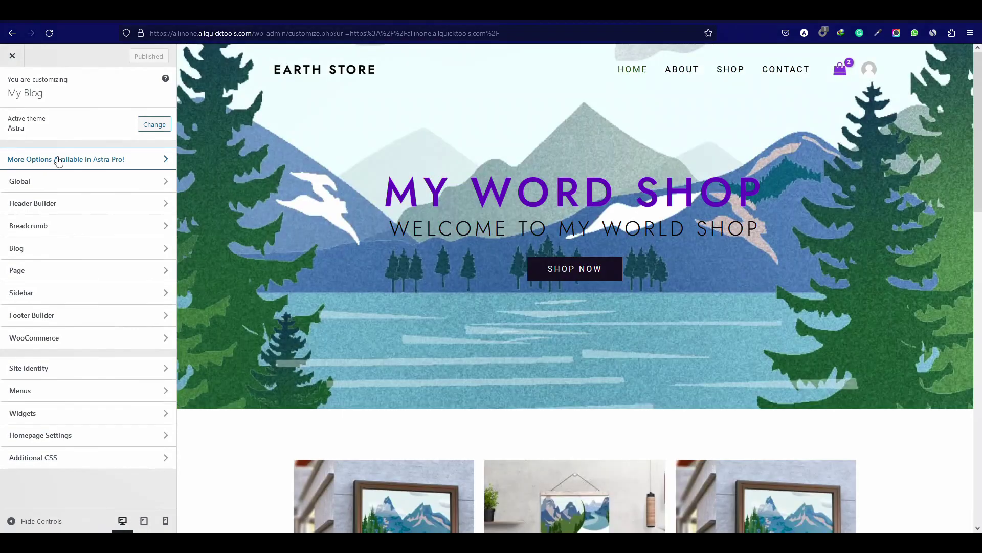
click(79, 204)
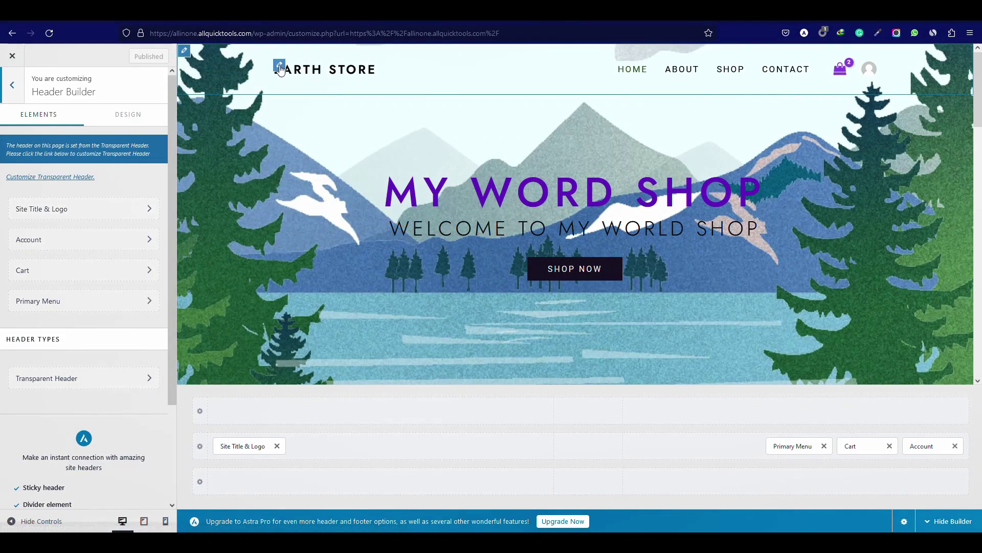
click(281, 68)
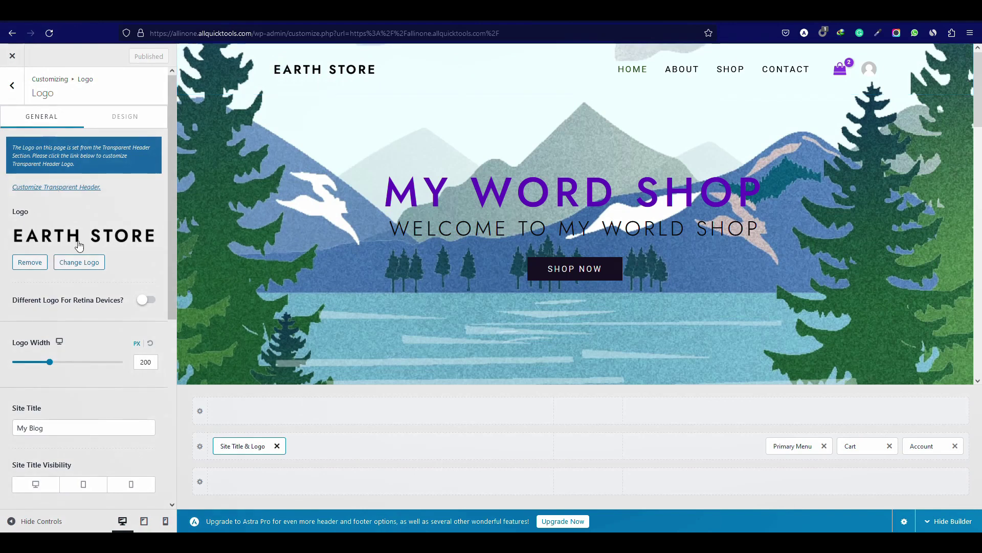
click(71, 262)
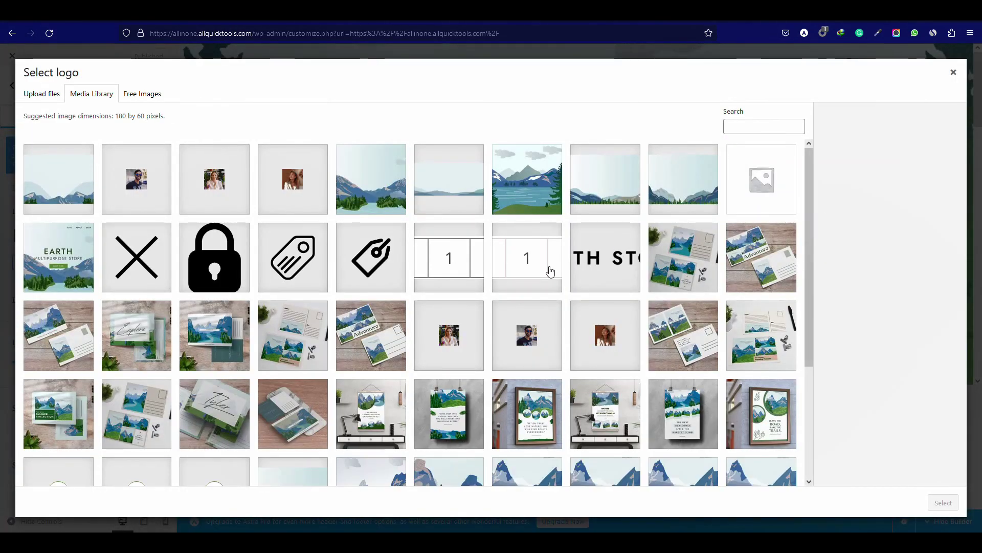
click(548, 272)
click(933, 502)
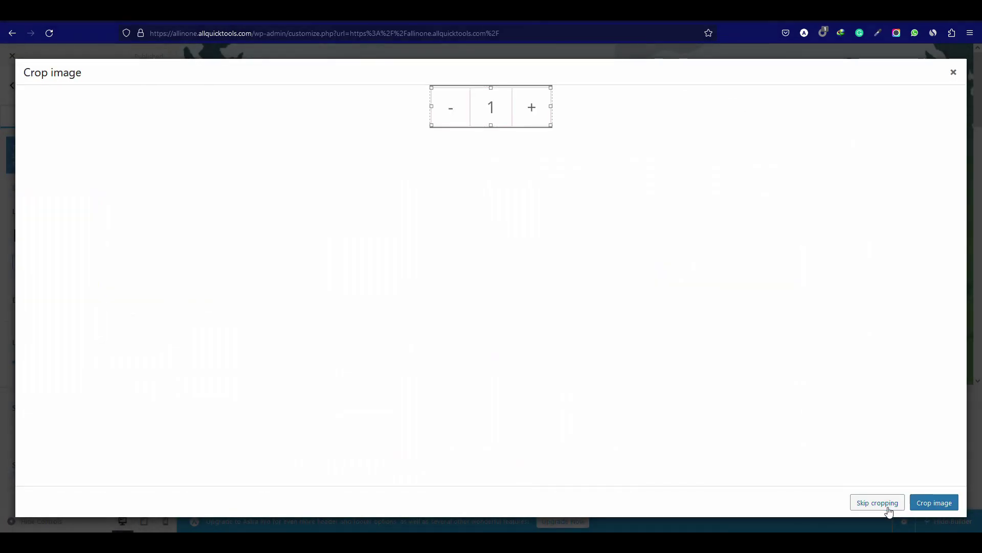
click(932, 506)
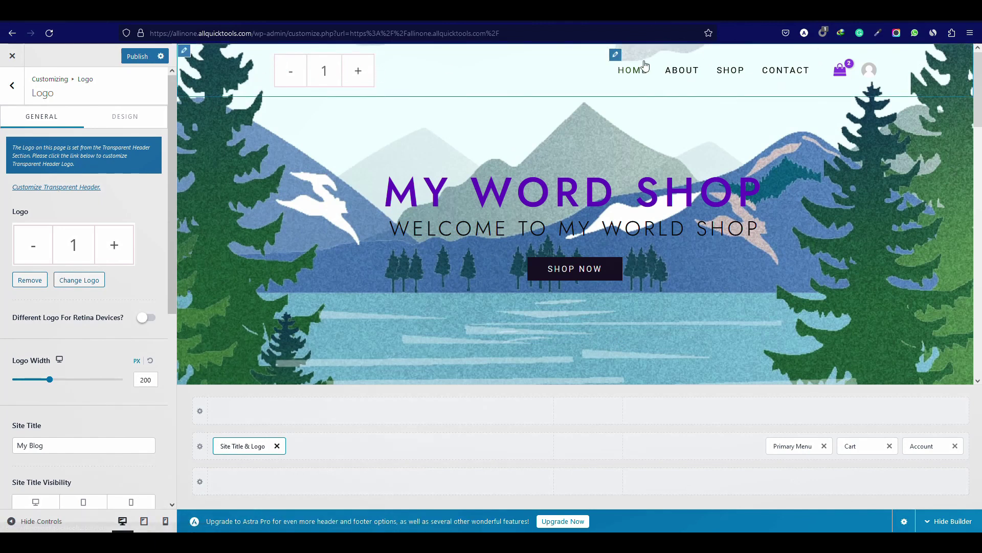
Return to the header layout and open the footer Copyright settings.
scroll(510, 245, down, 15)
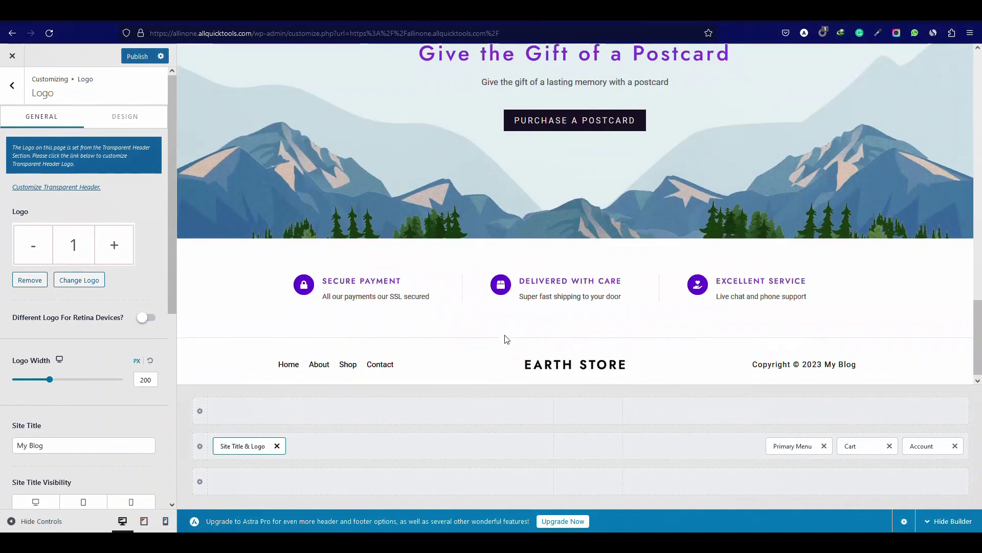
click(12, 85)
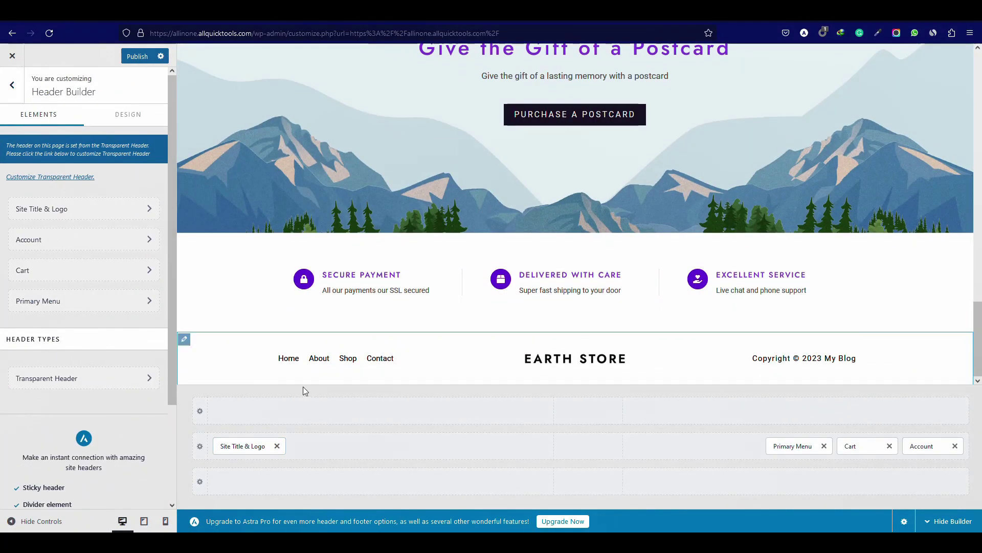
click(863, 359)
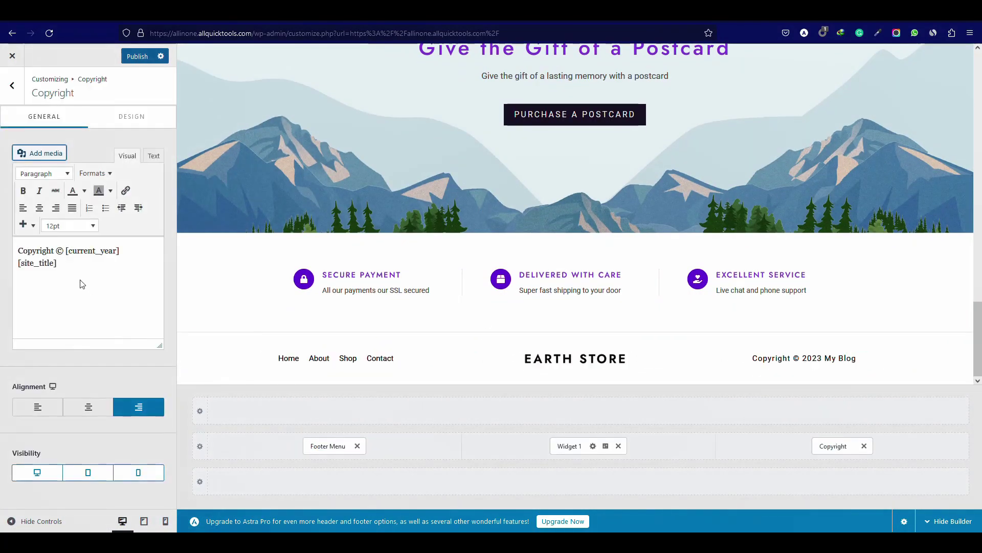
key(Escape)
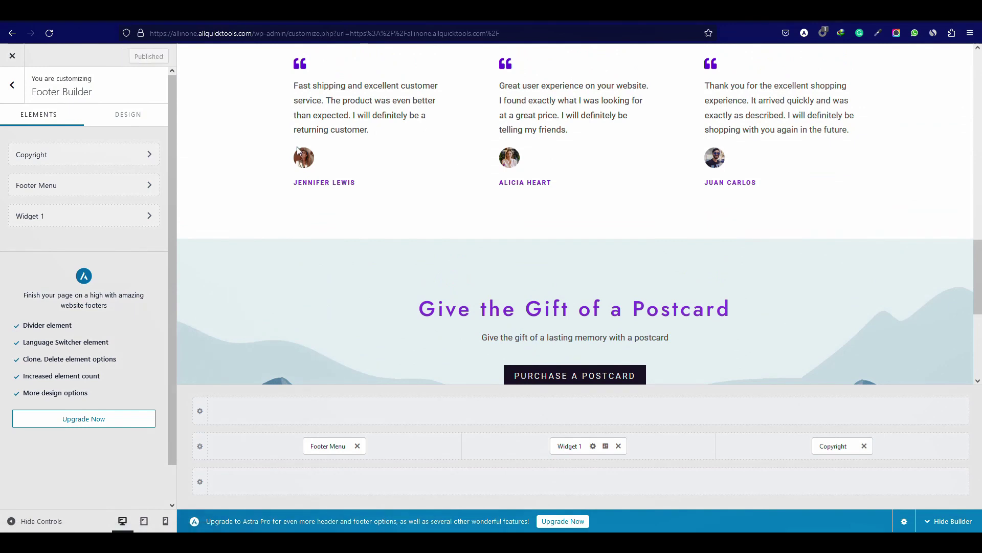
Load the site root and scroll the homepage to see the new logo and footer.
drag(513, 28, 300, 33)
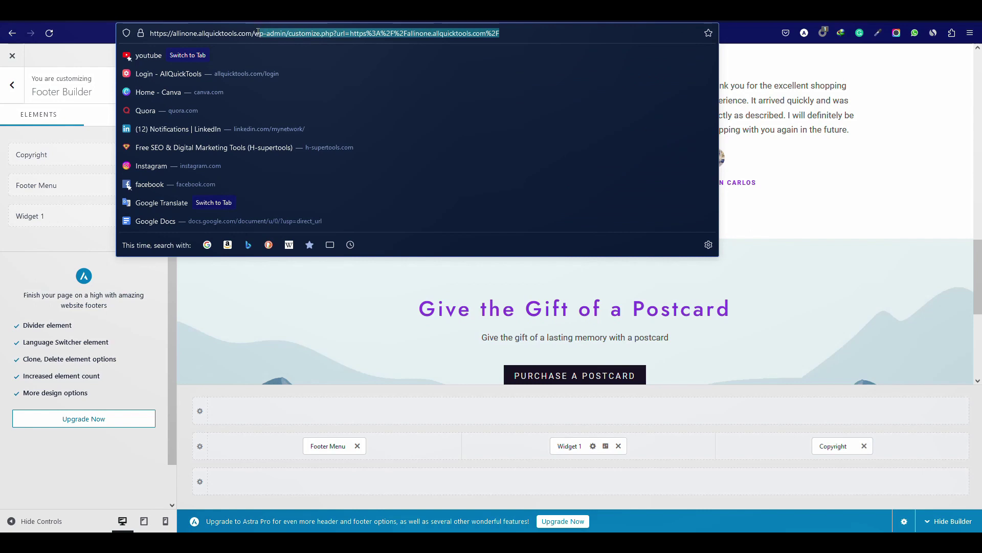
key(BackSpace)
key(Return)
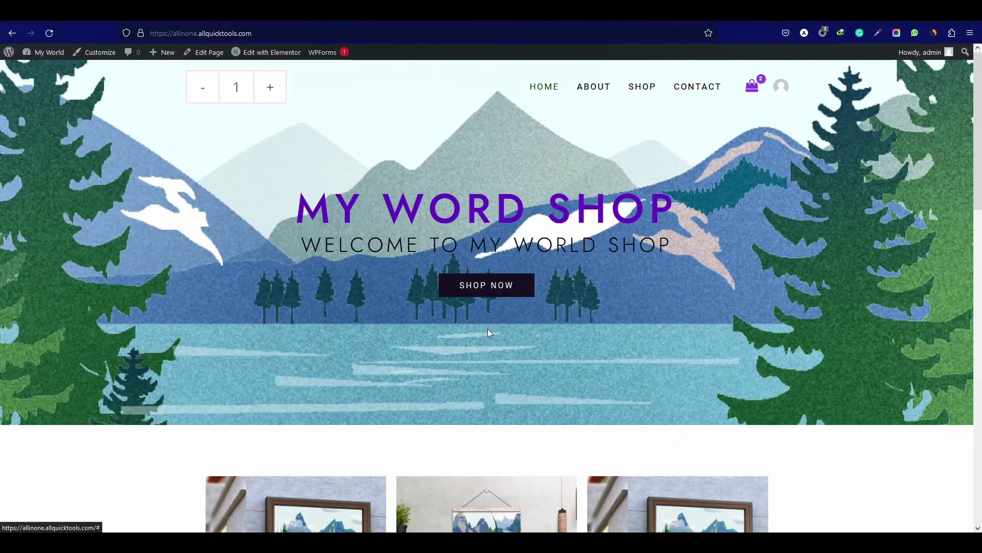
scroll(809, 358, down, 20)
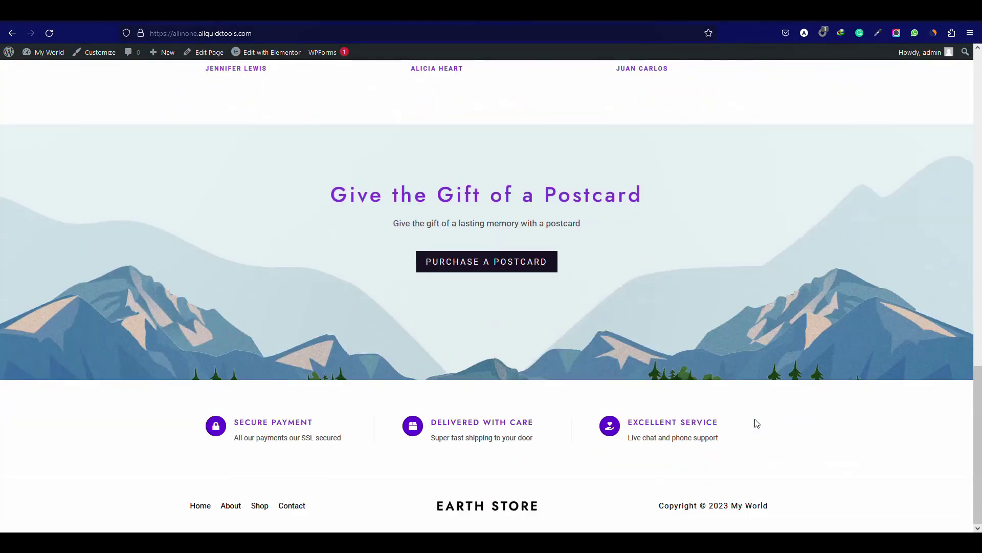
scroll(783, 416, up, 20)
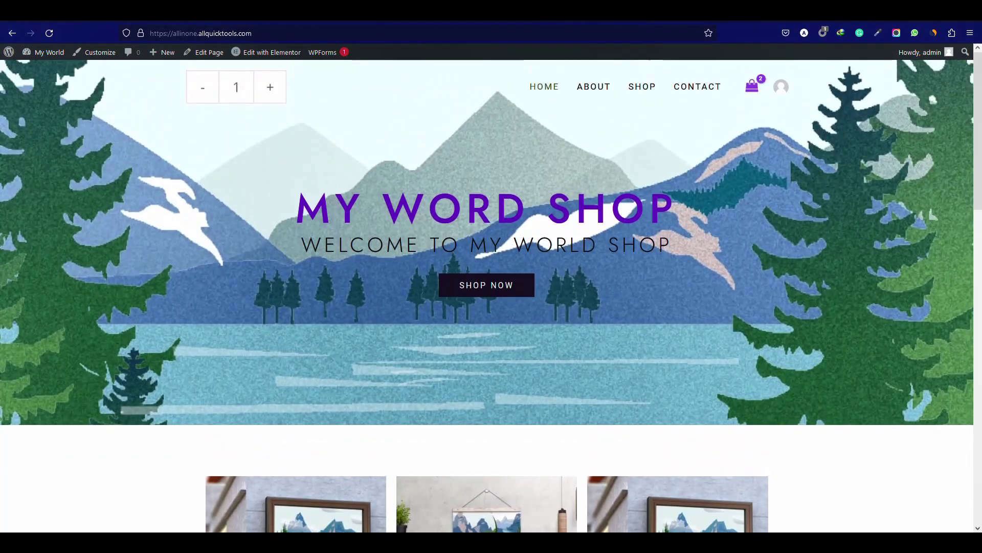